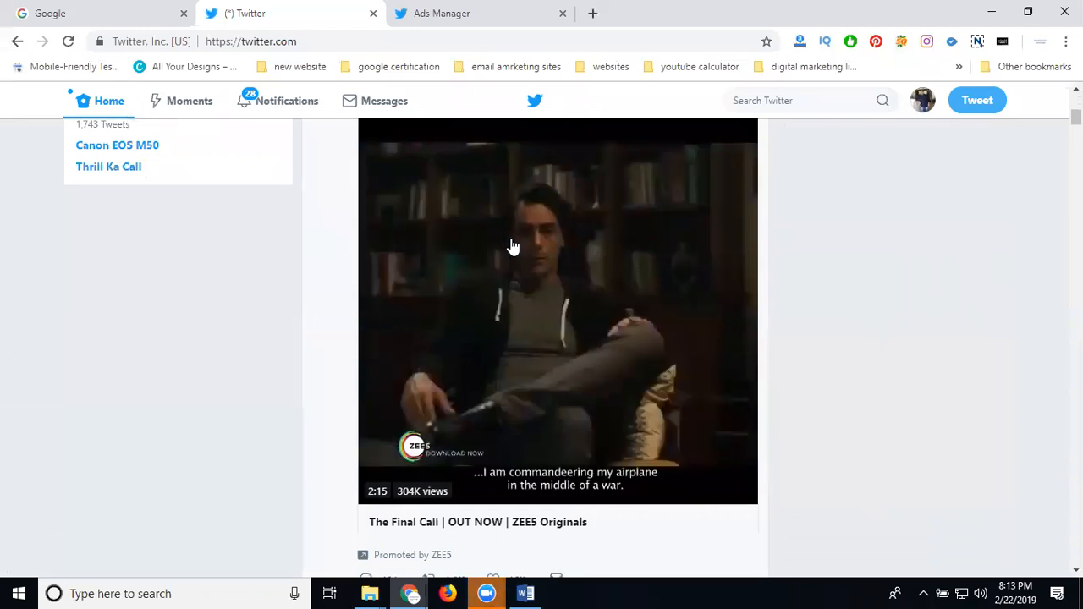
Step: Look through the campaign list in Ads Manager and return to the Twitter home feed
left_click(439, 15)
scroll(554, 329, "down", 2)
scroll(555, 329, "down", 5)
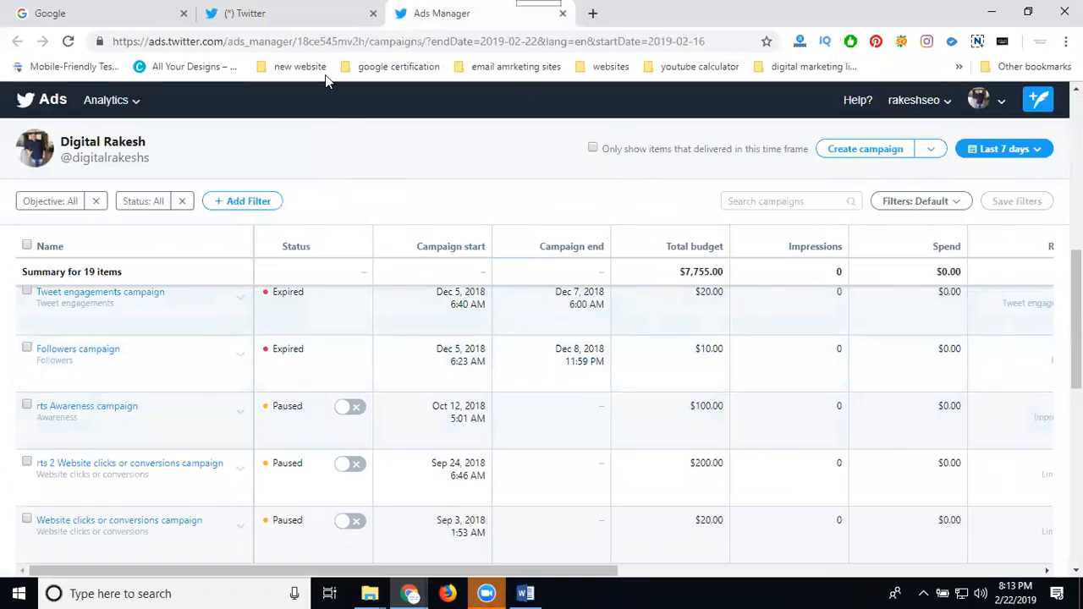
left_click(296, 10)
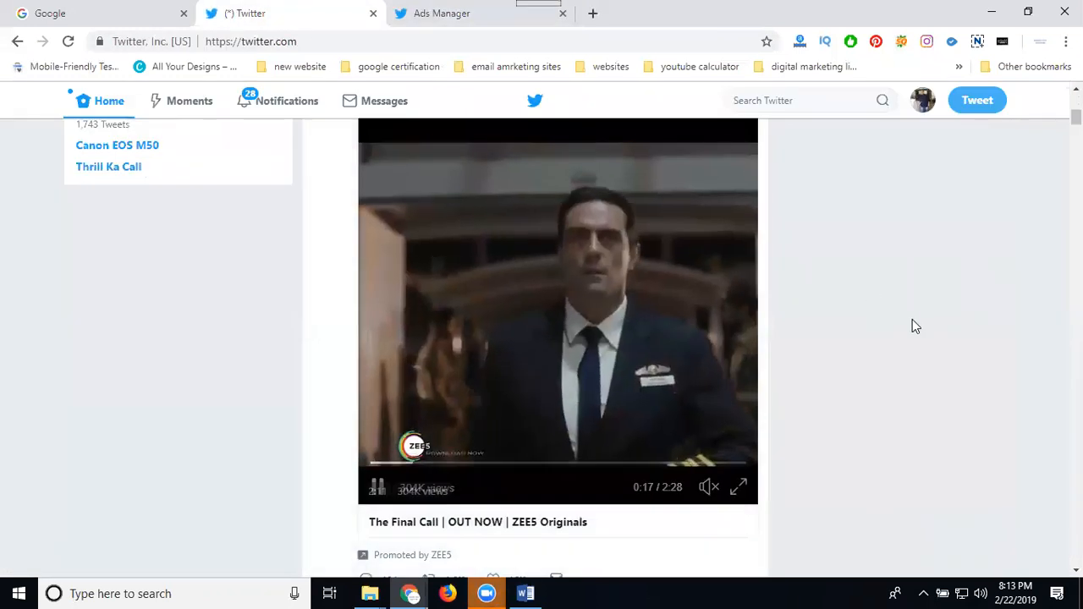
scroll(918, 325, "up", 5)
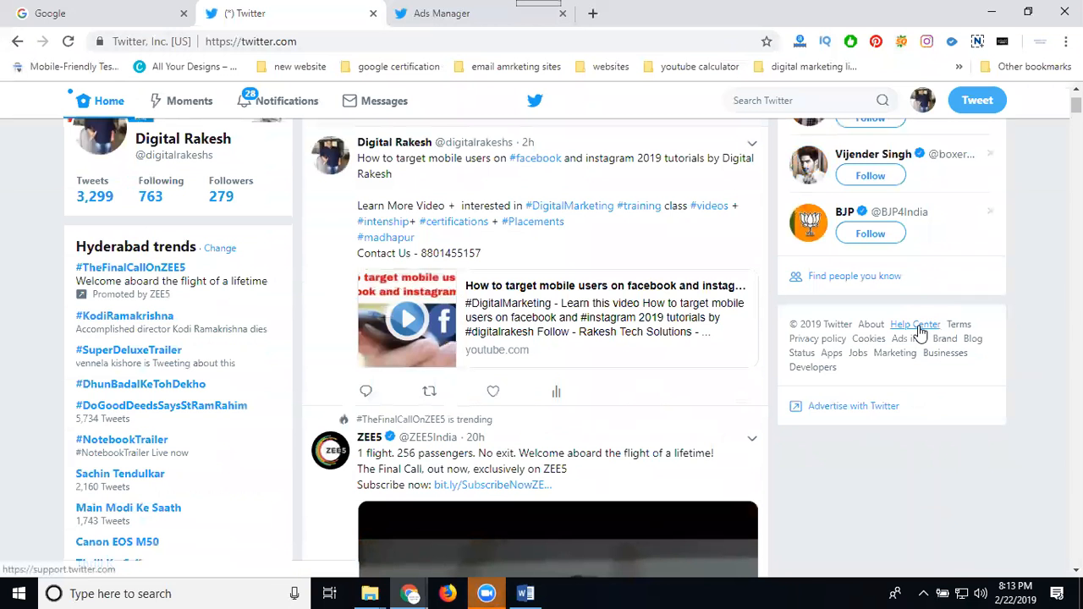
Step: Open the Tweet composer in Twitter Ads, backing out of the new credit card form
left_click(928, 102)
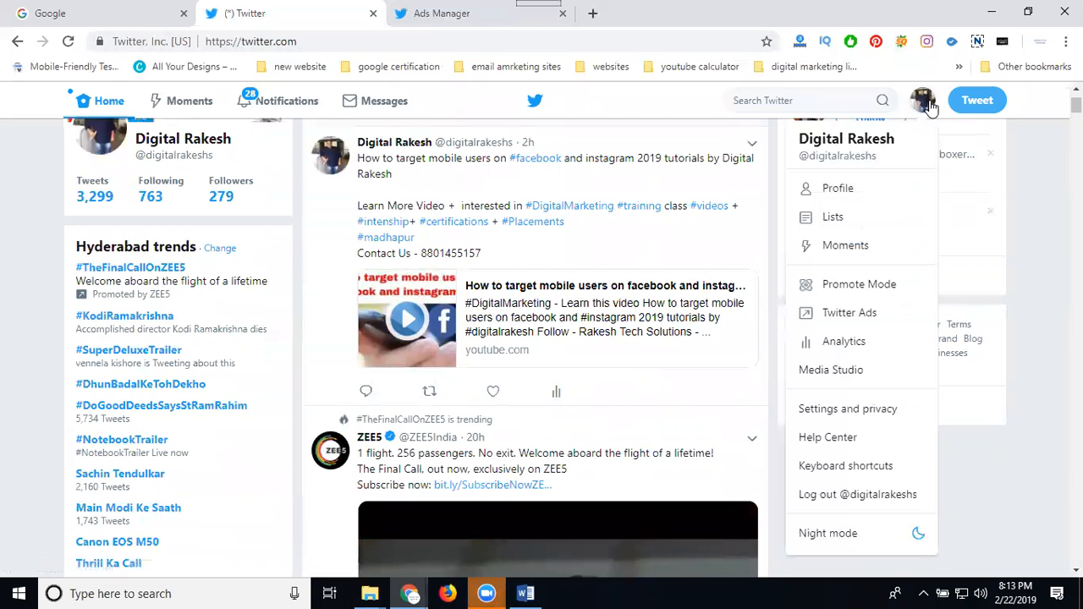
left_click(836, 313)
left_click(435, 13)
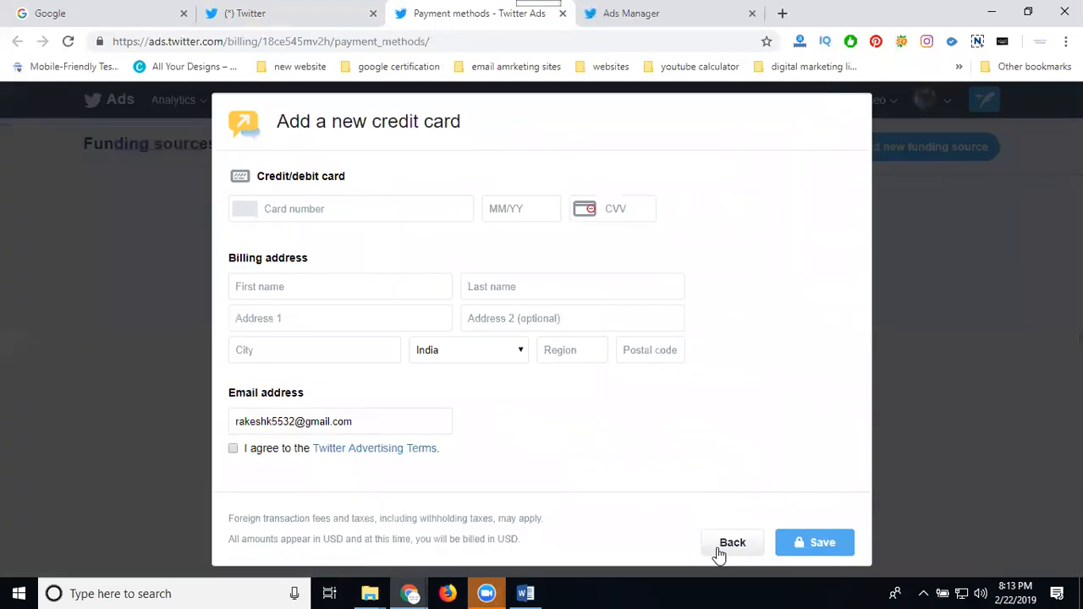
left_click(721, 549)
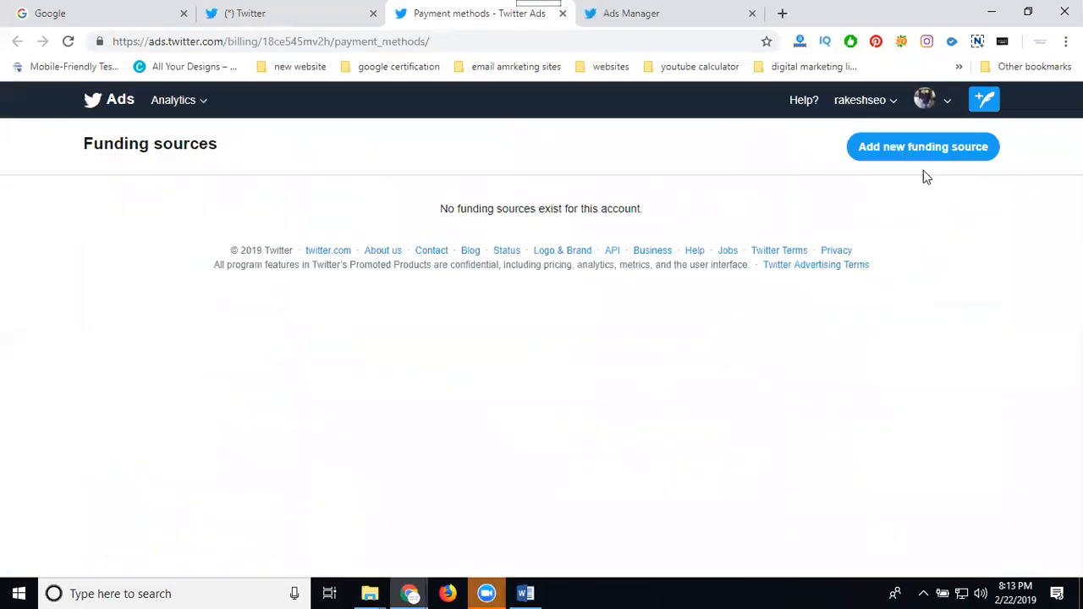
left_click(982, 102)
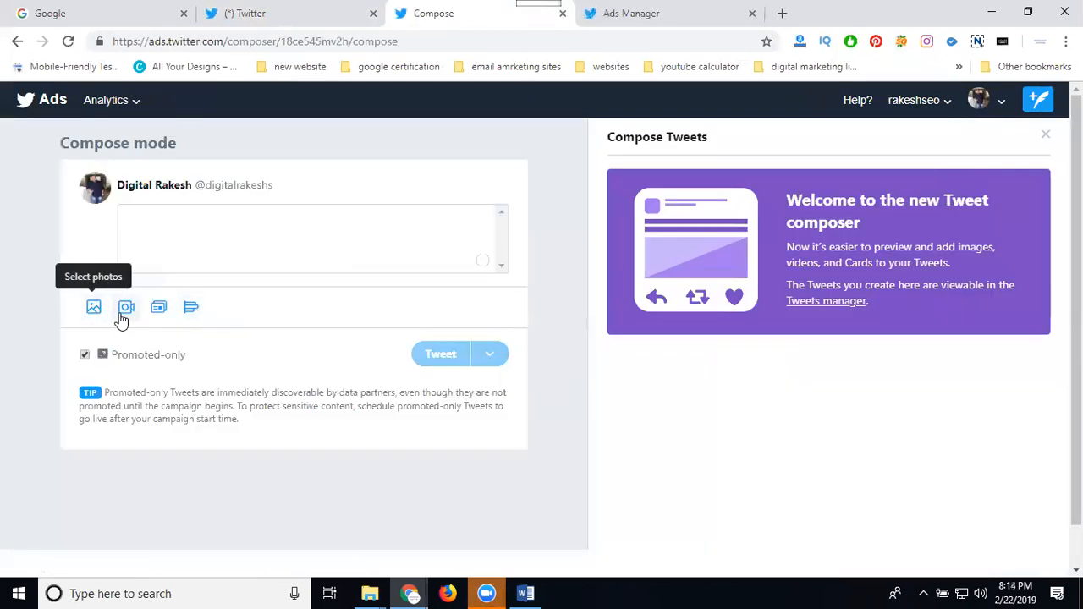
Step: Examine the regular tweet box on the Twitter home page and view the promoted ZEE5 tweet in detail
left_click(319, 19)
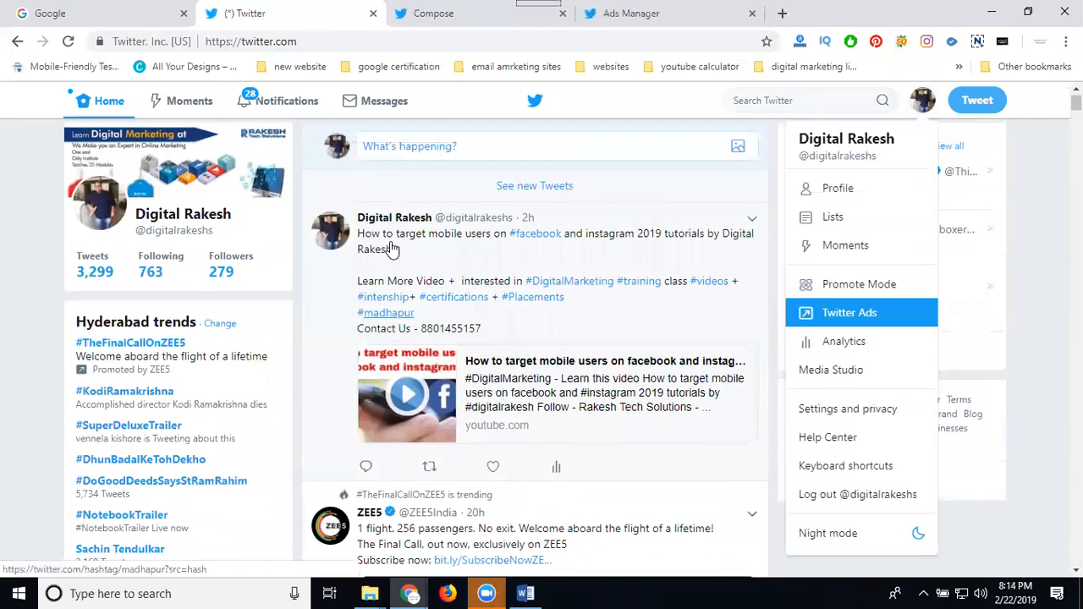
left_click(424, 151)
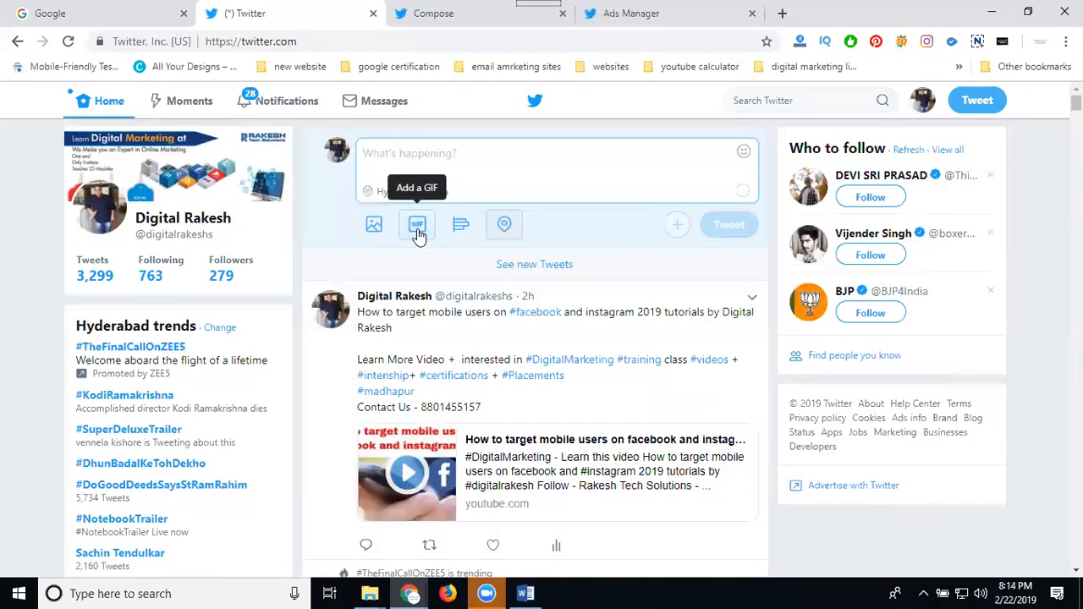
scroll(356, 330, "down", 8)
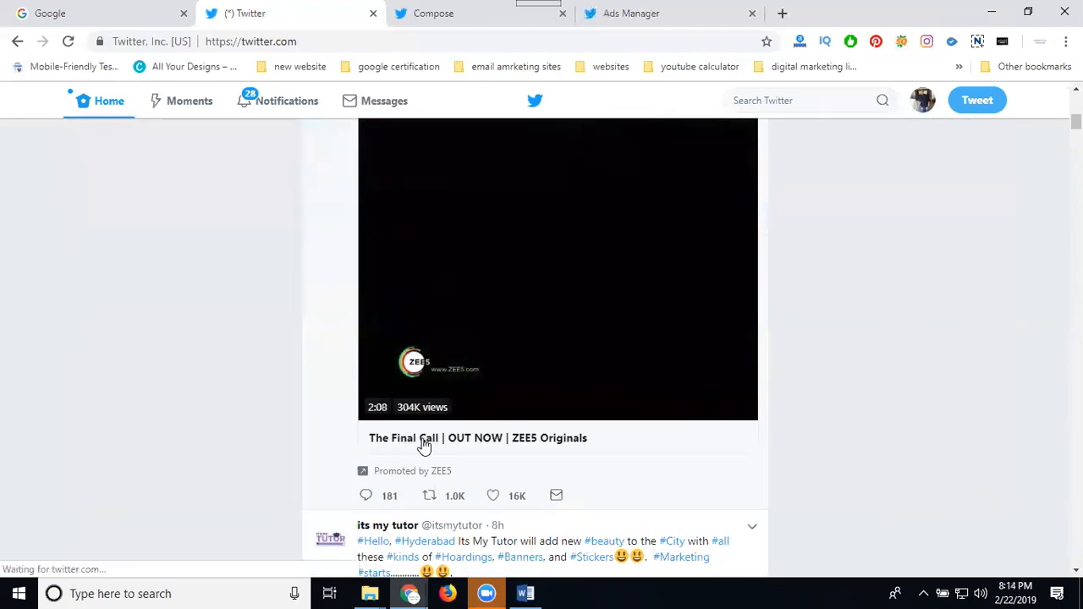
left_click(424, 444)
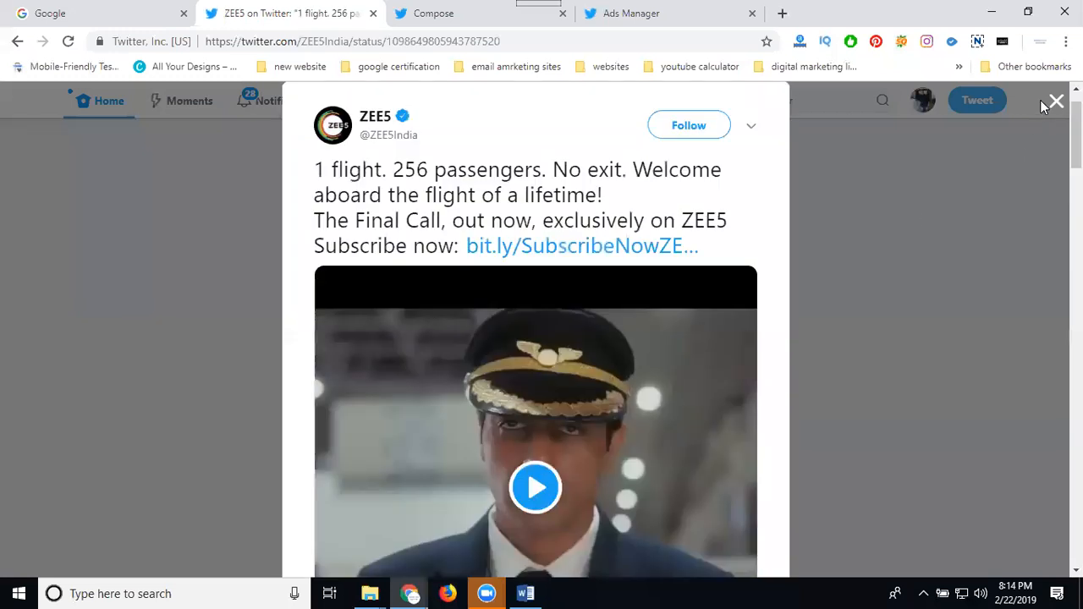
left_click(1055, 102)
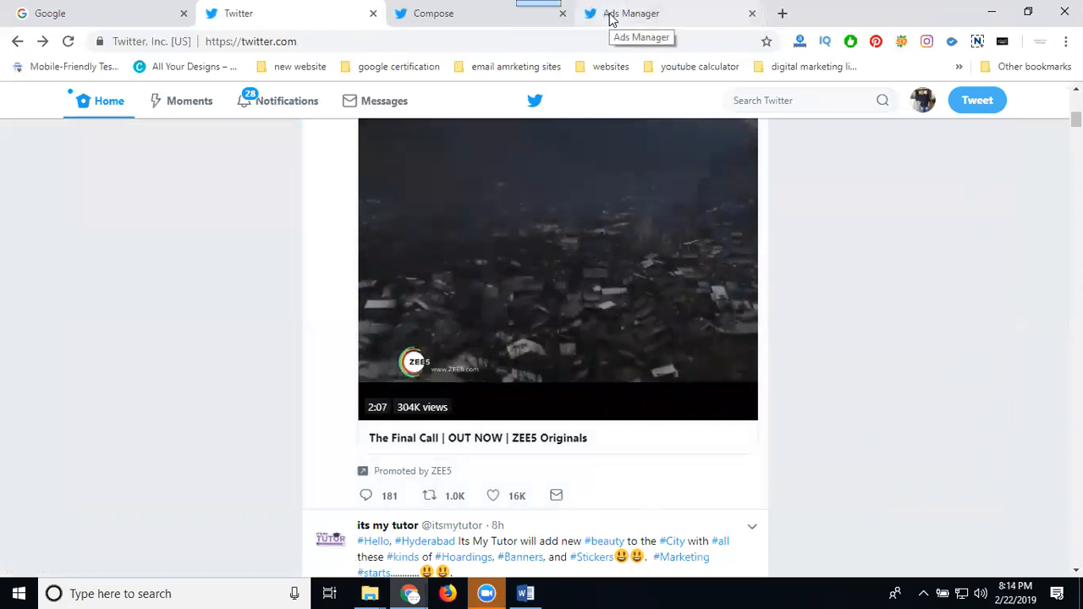
Step: Compare the Twitter Ads composer with the promoted label under the ZEE5 tweet in the home feed
left_click(438, 17)
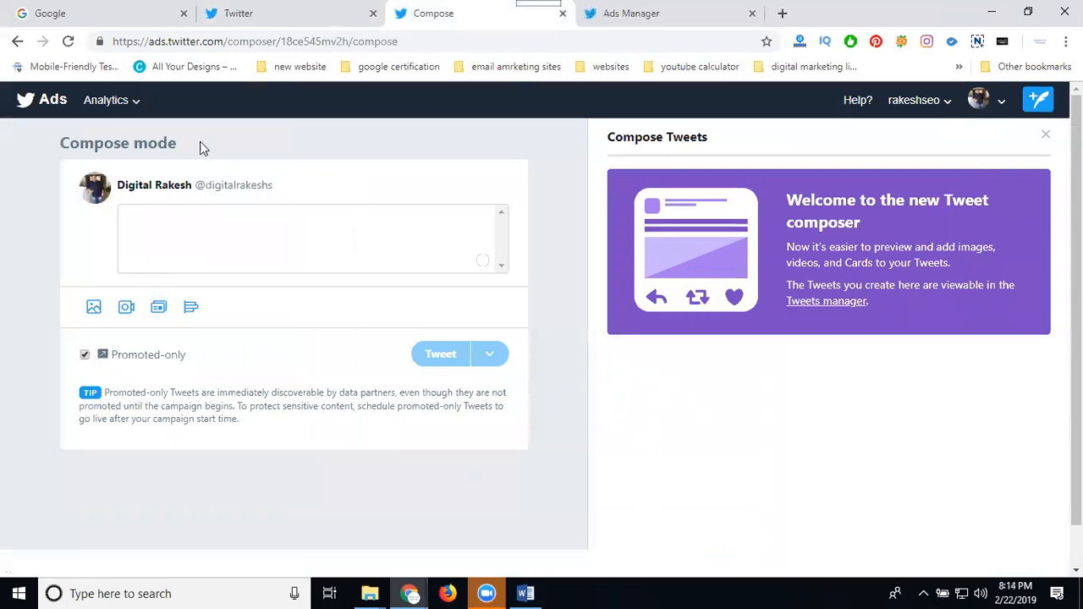
left_click(248, 19)
scroll(291, 330, "down", 2)
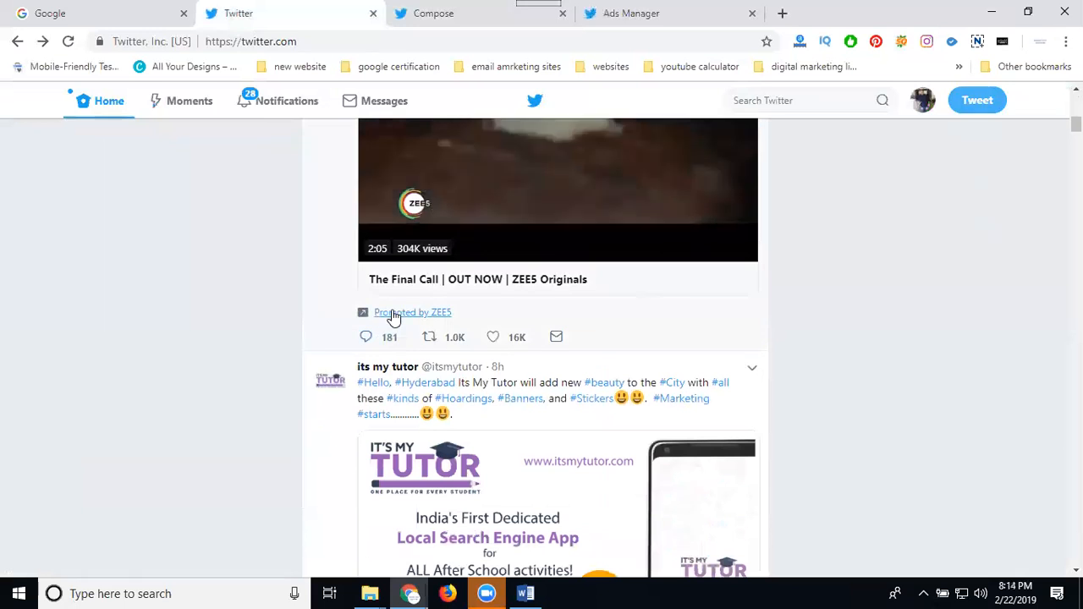
mouse_move(423, 322)
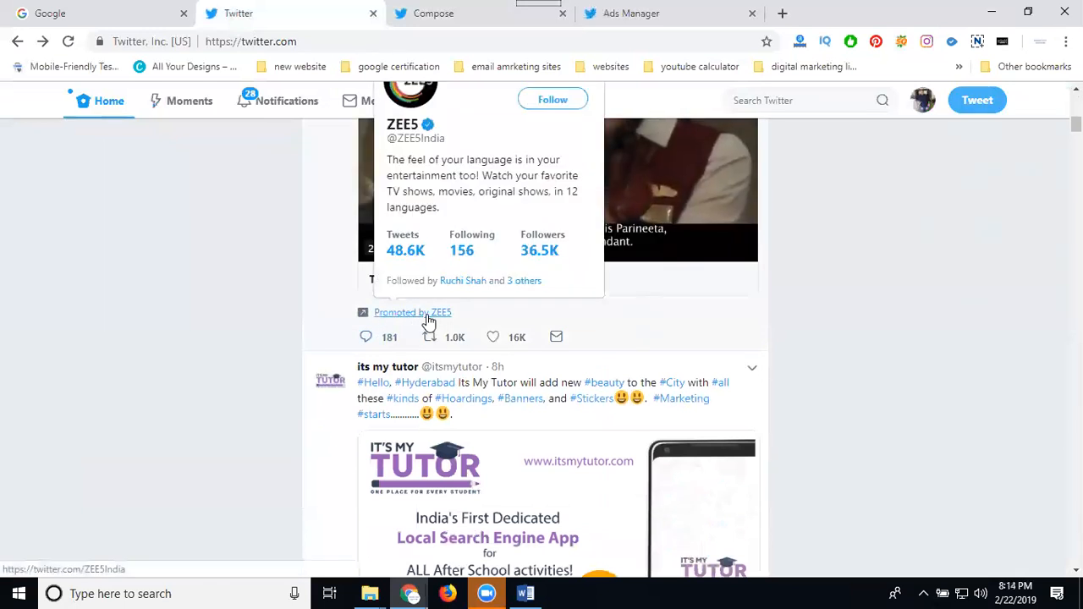
Step: Go from the composer's card selection to the Cards library and start a new video website Card
left_click(477, 10)
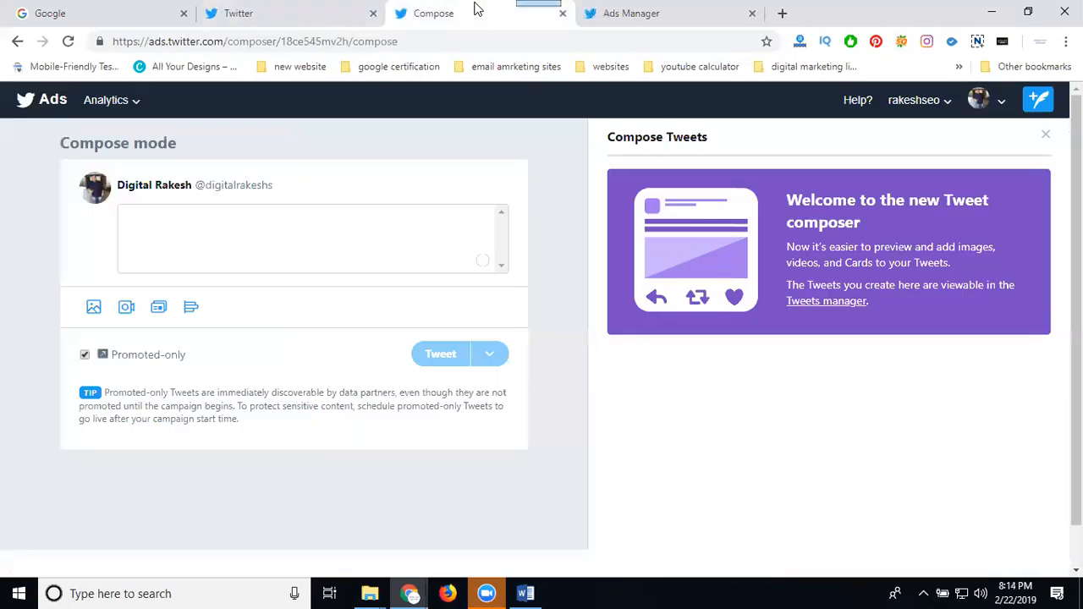
left_click(159, 309)
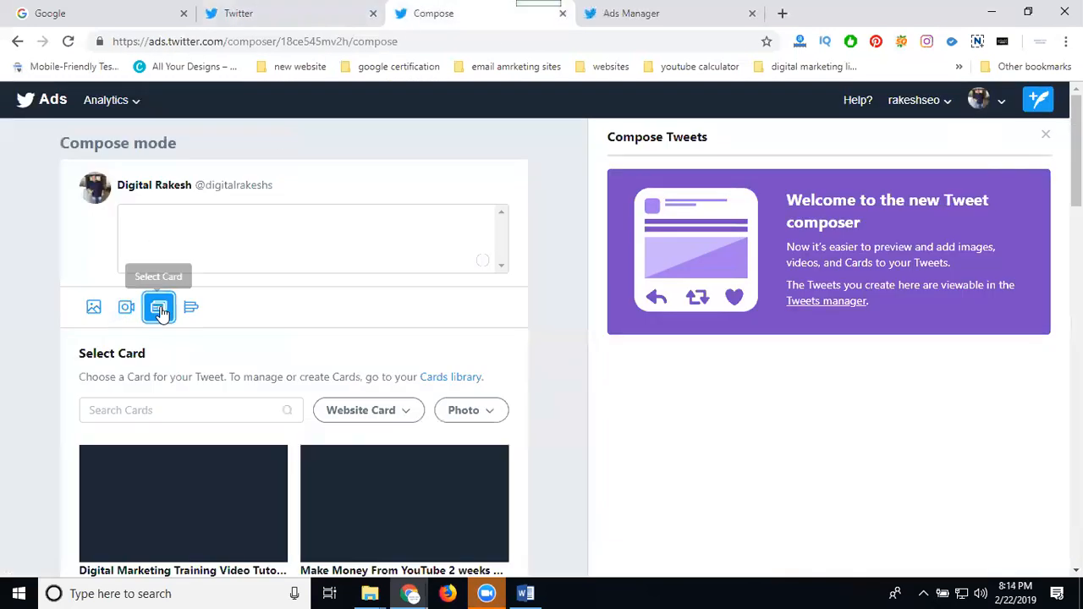
left_click(450, 377)
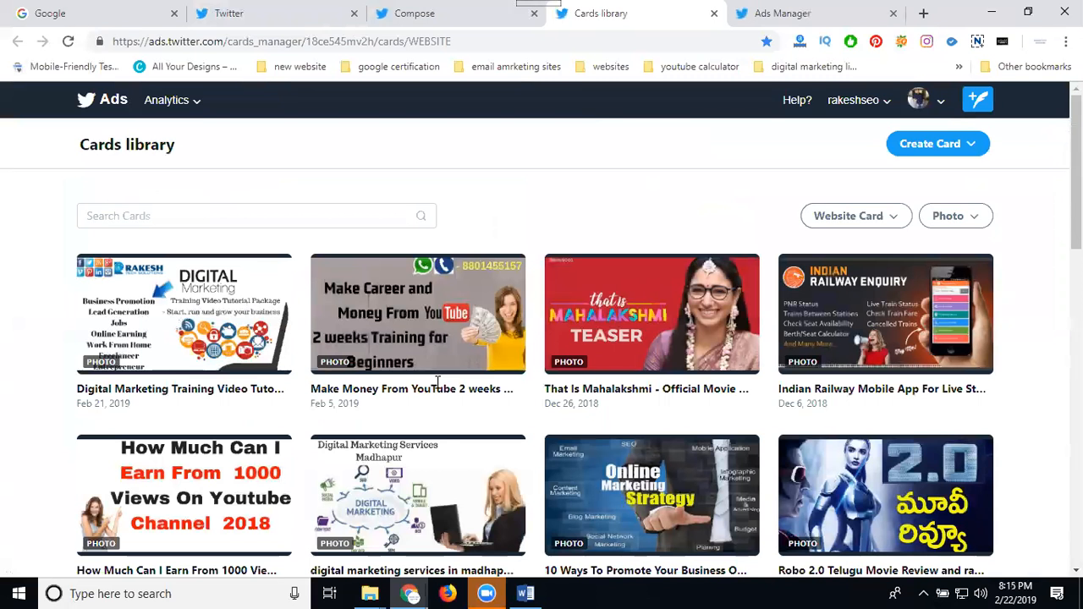
left_click(931, 145)
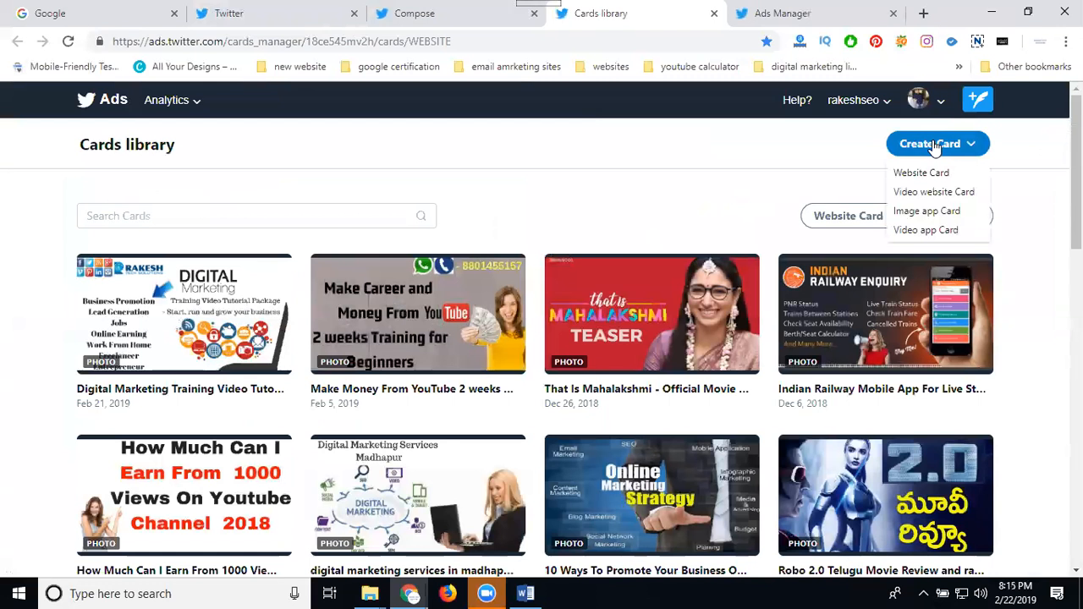
left_click(920, 198)
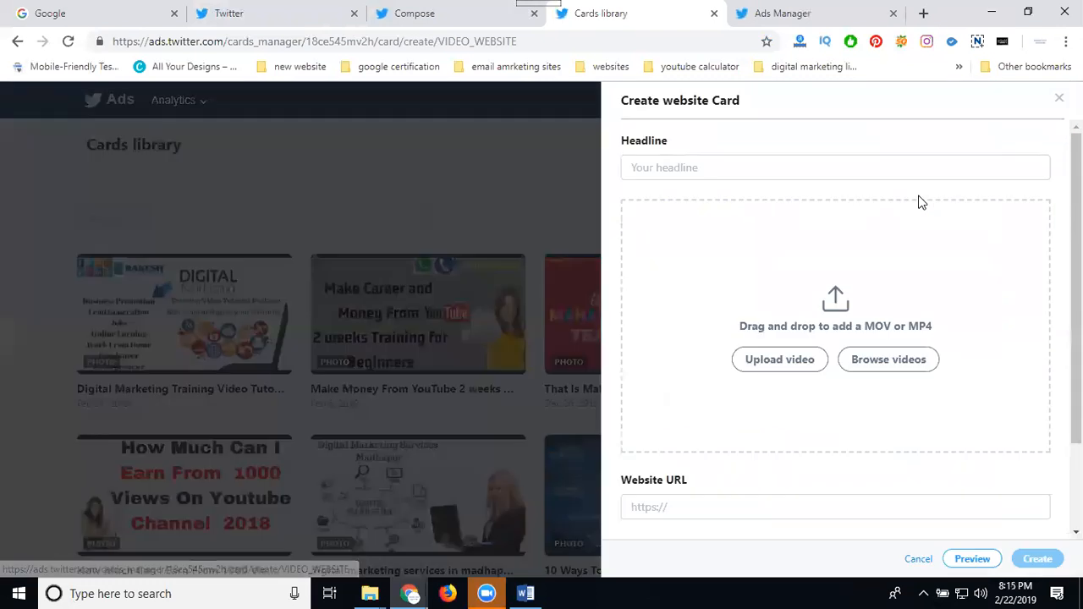
Step: Start a video upload for the card and browse to the "crash course word to ppt to video 2019" folder under rts training
left_click(759, 356)
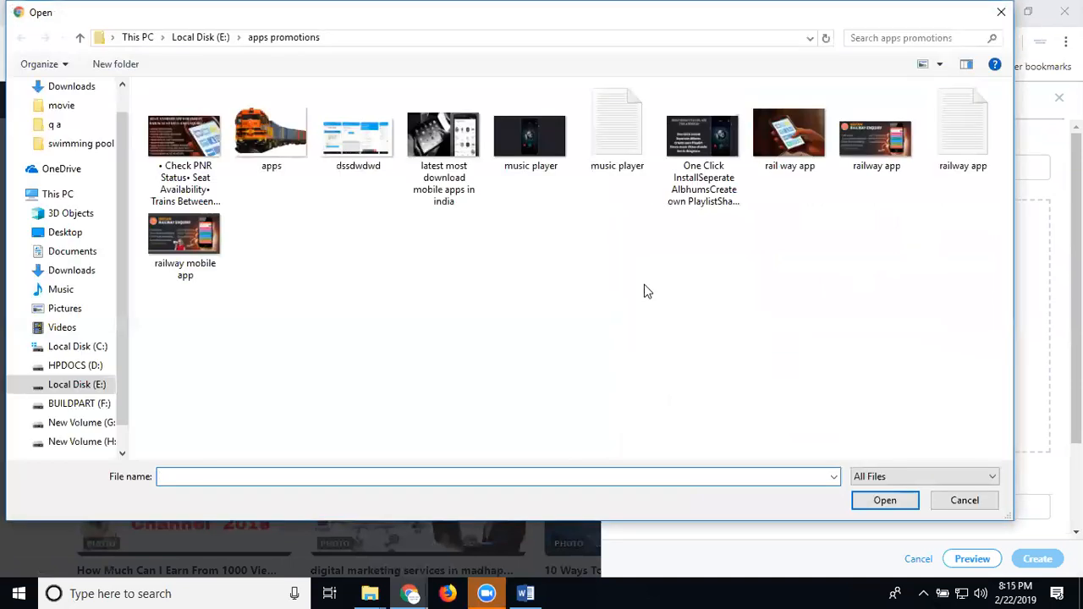
left_click(201, 38)
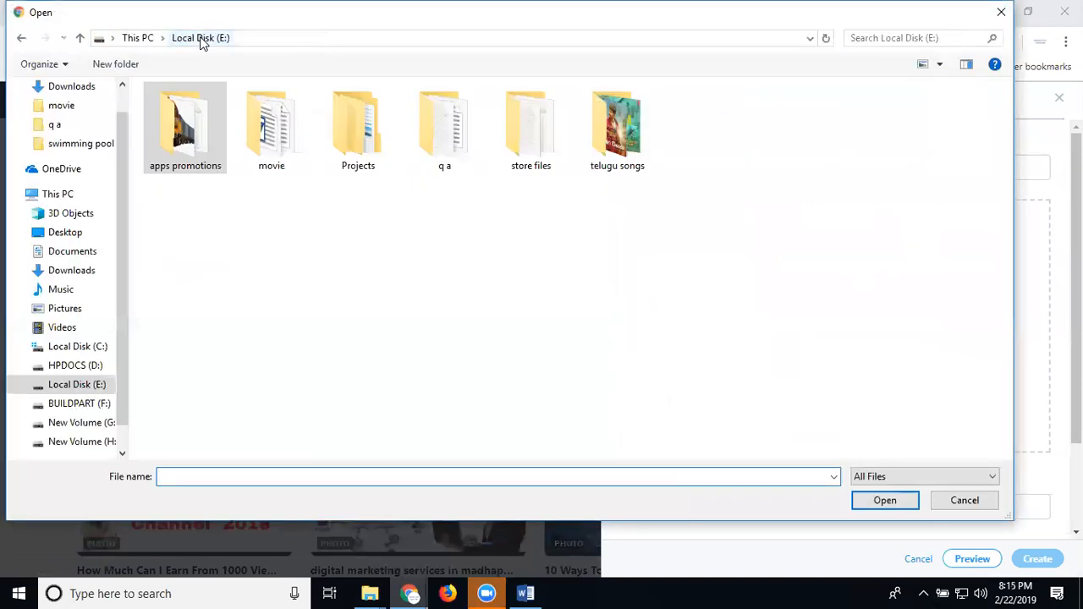
double_click(379, 132)
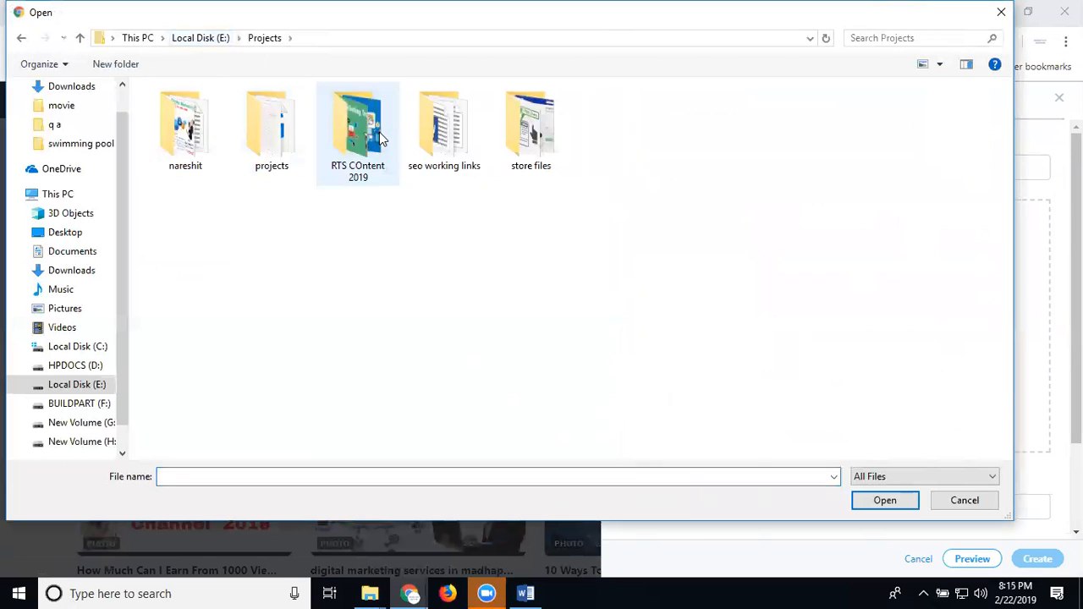
left_click(357, 140)
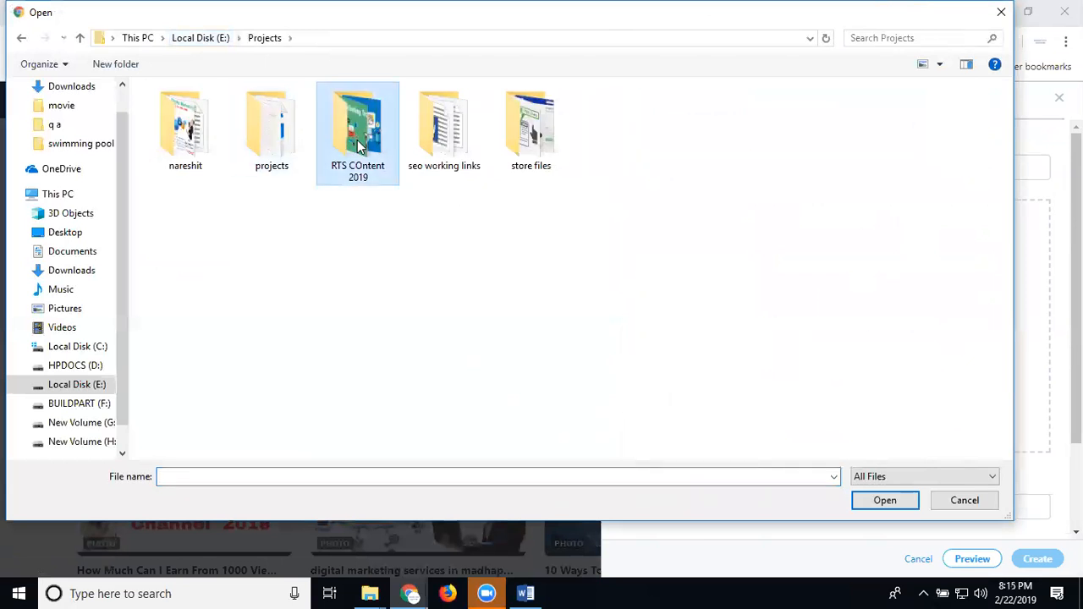
double_click(357, 140)
double_click(280, 141)
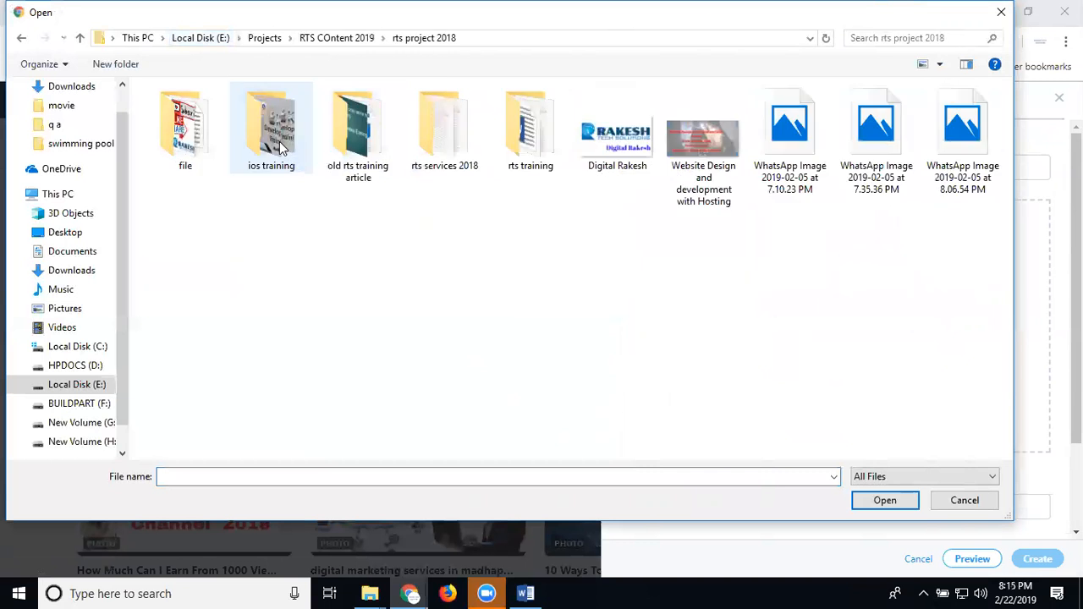
double_click(518, 151)
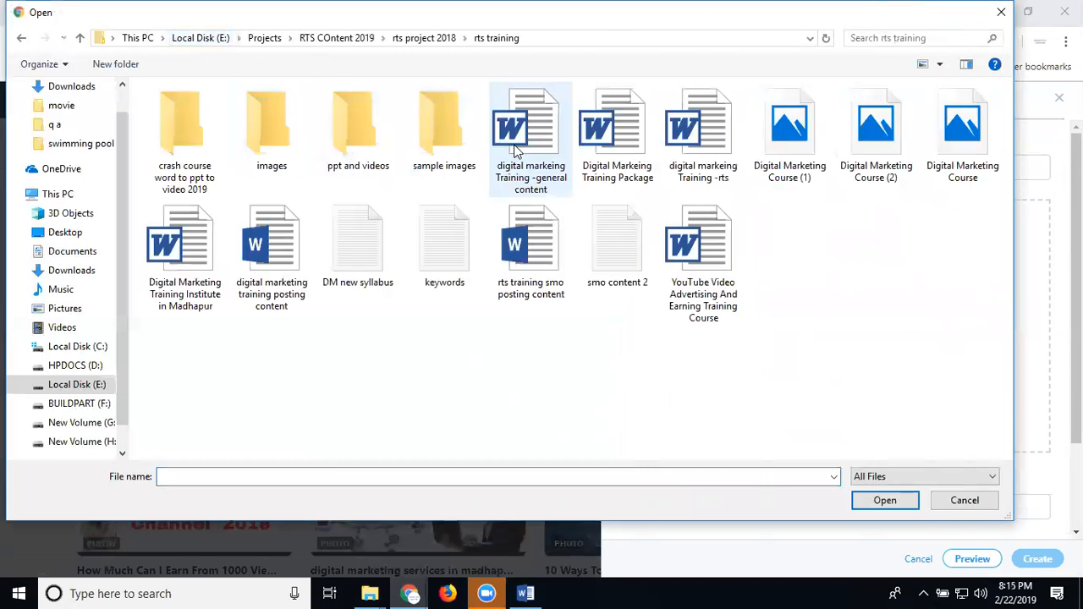
double_click(375, 146)
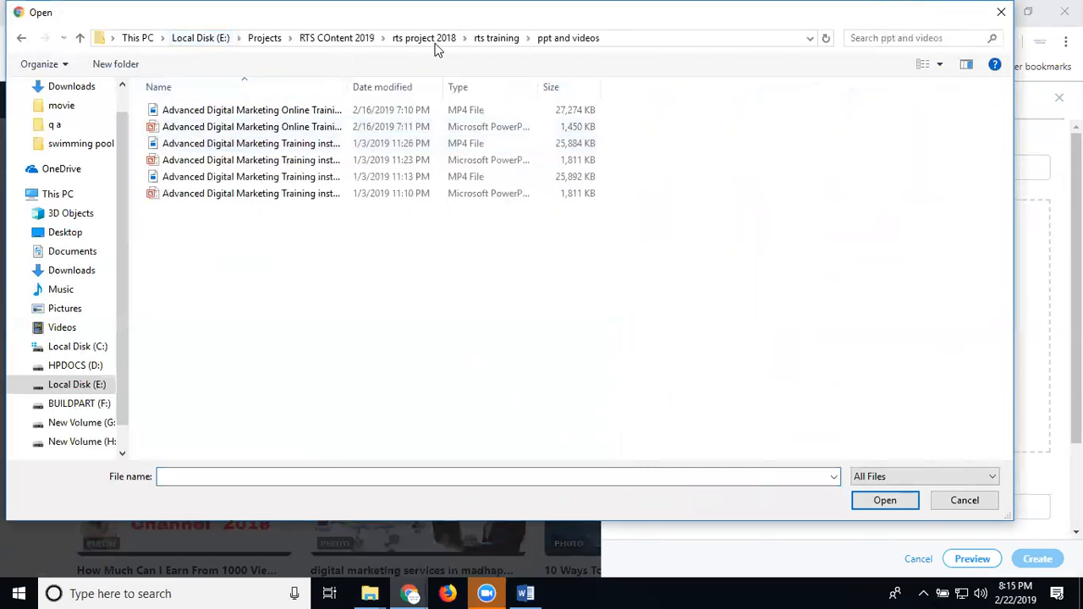
left_click(478, 40)
double_click(184, 127)
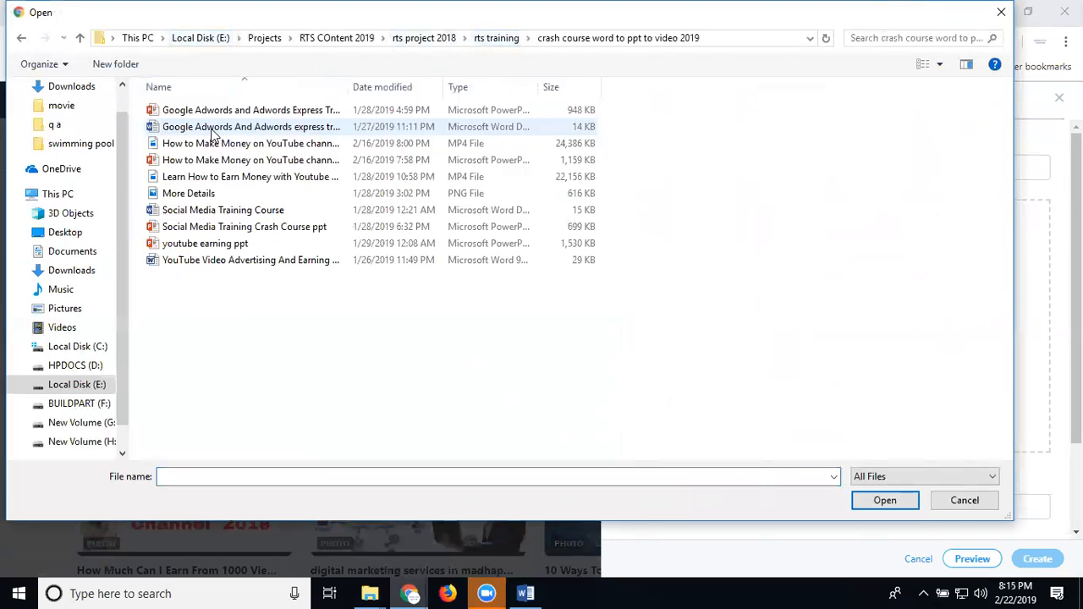
Step: Upload the MP4 "Learn How to Earn Money with Youtube 2 weeks crash course 2019" and use its file name as the card's headline
left_click(222, 176)
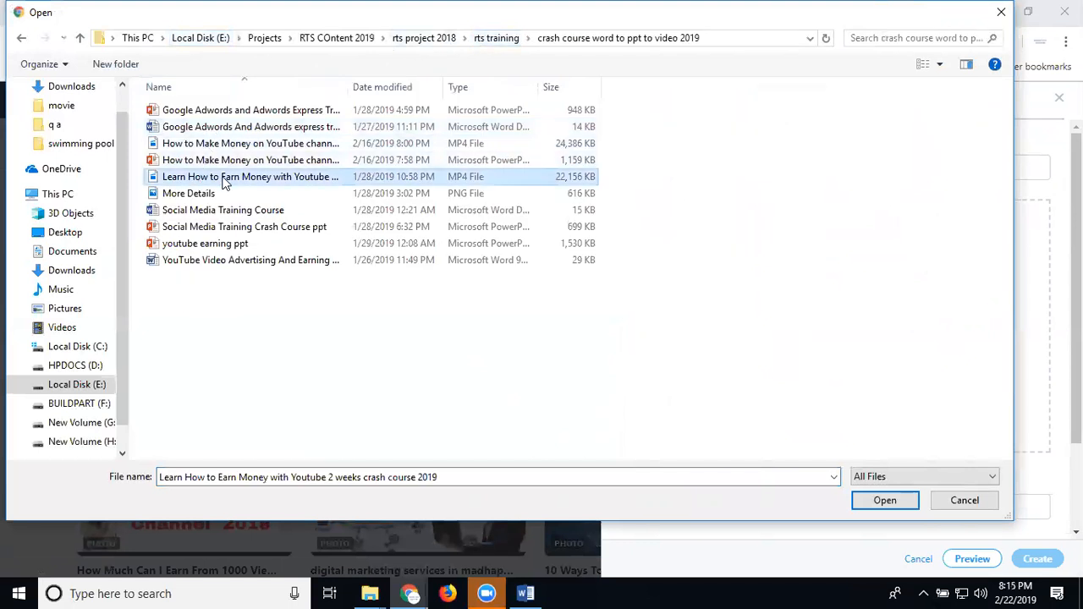
left_click(221, 176)
key("ctrl+c")
right_click(225, 177)
left_click(252, 225)
key("Escape")
double_click(215, 176)
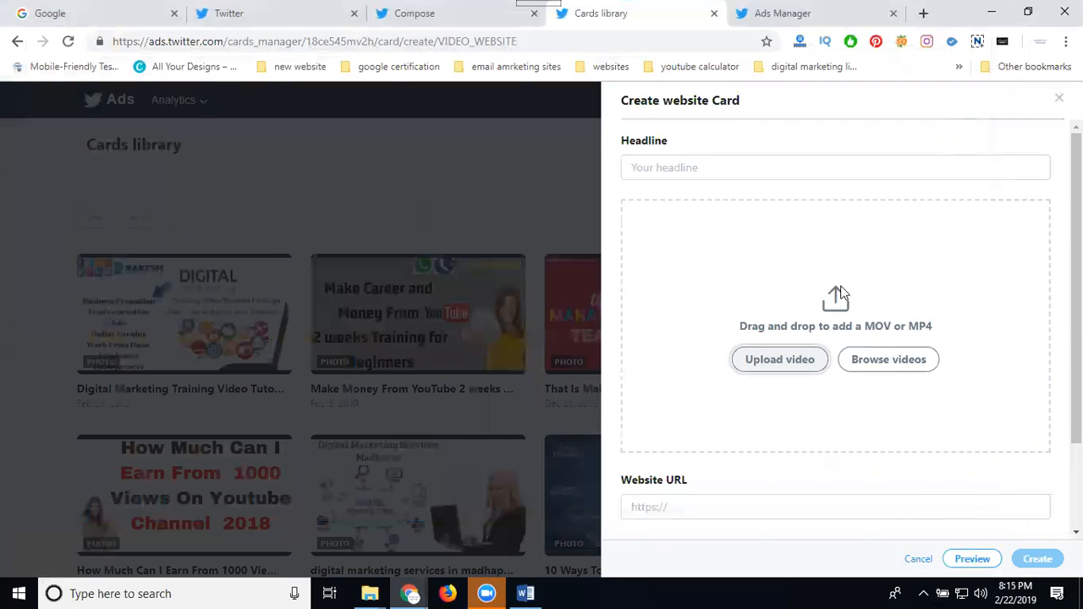
left_click(709, 166)
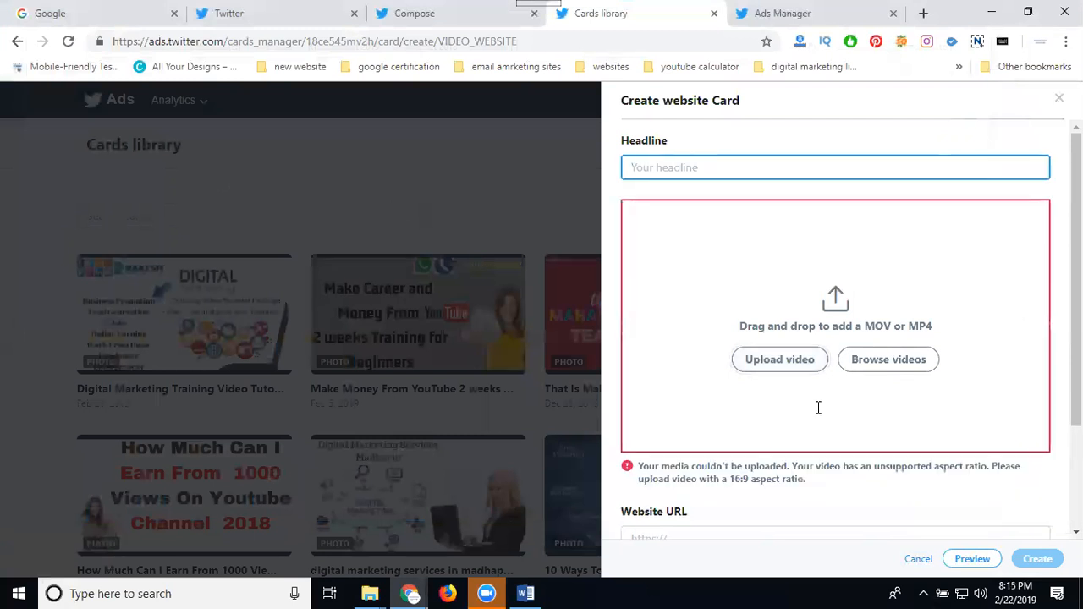
key("ctrl+v")
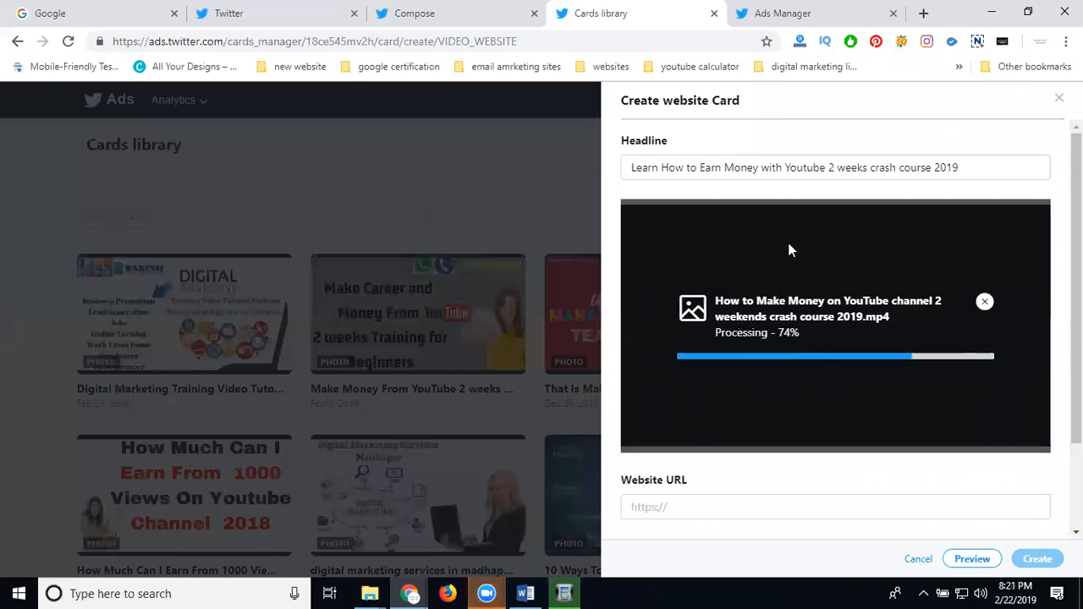
Step: Open the trainings page of rakeshtechsolutions.com in a new browser tab
left_click(925, 14)
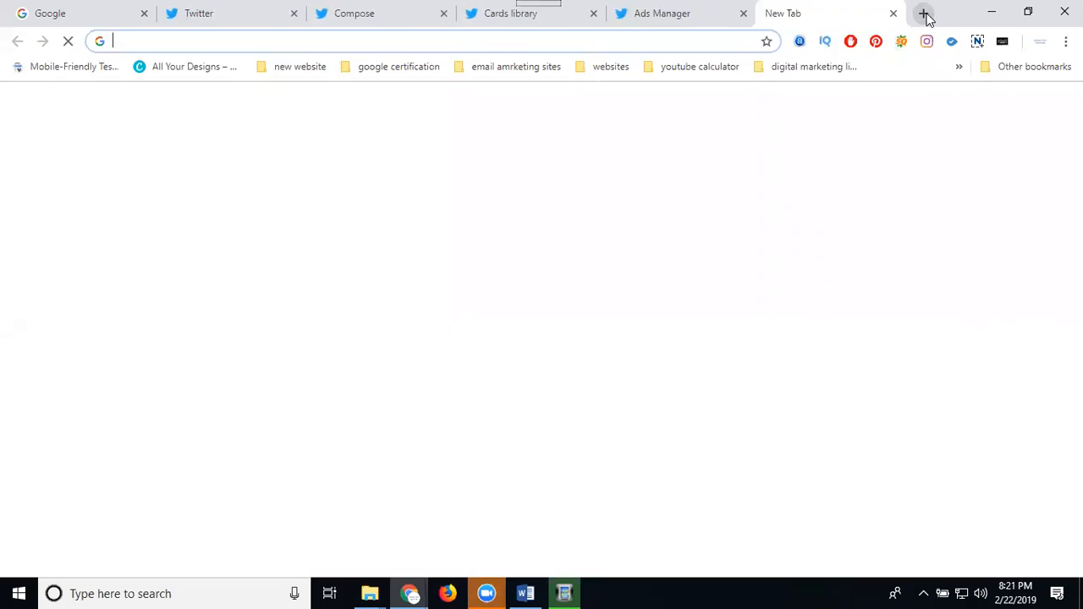
type("rakesh")
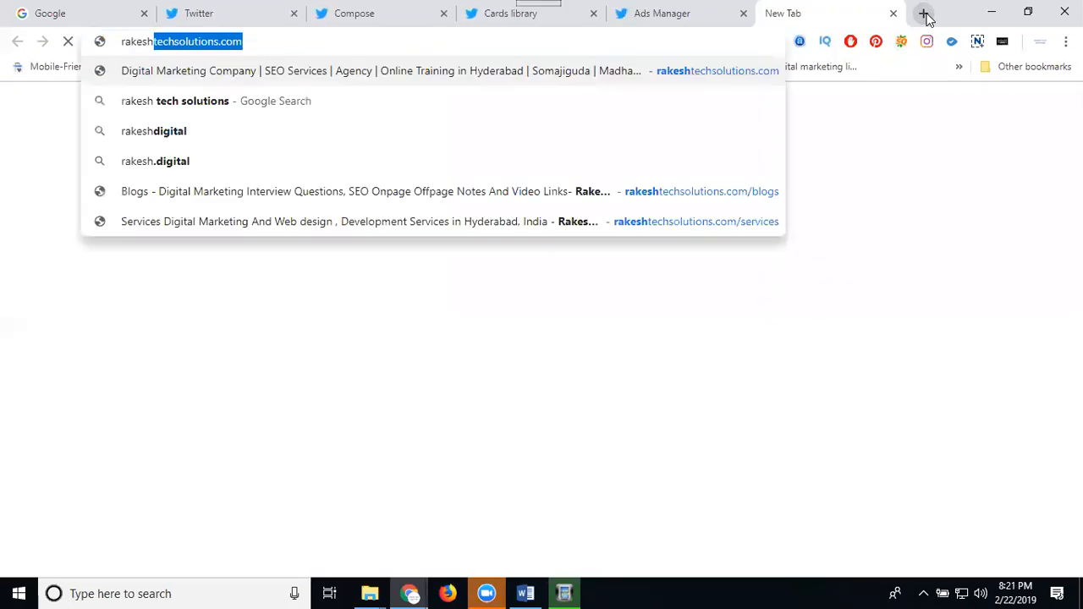
key("Return")
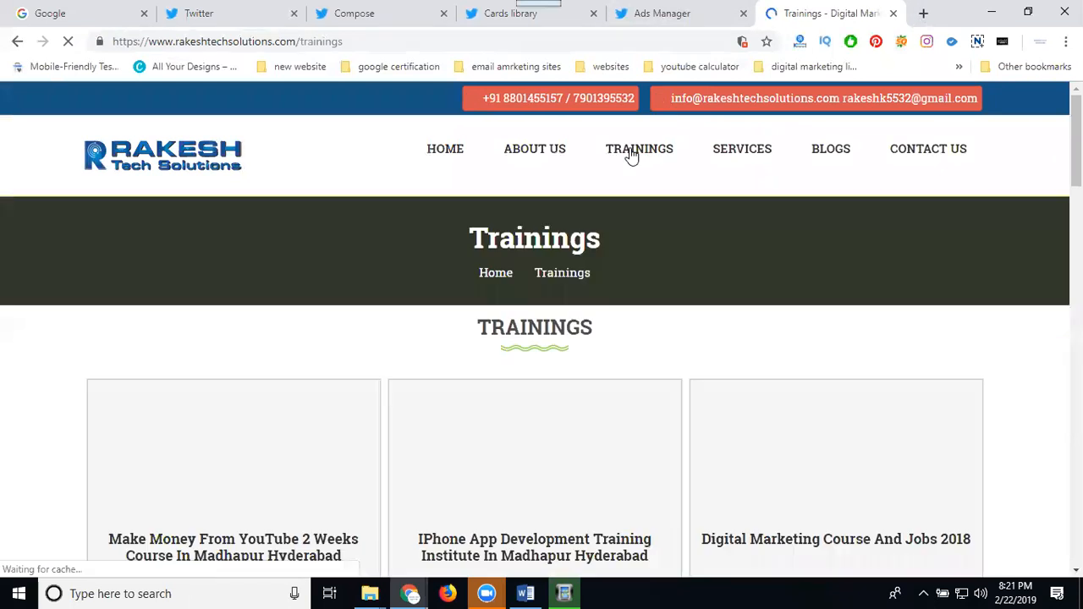
Step: Open the "Make Money From YouTube 2 Weeks Course In Madhapur Hyderabad" training page and copy its web address
scroll(544, 291, "down", 3)
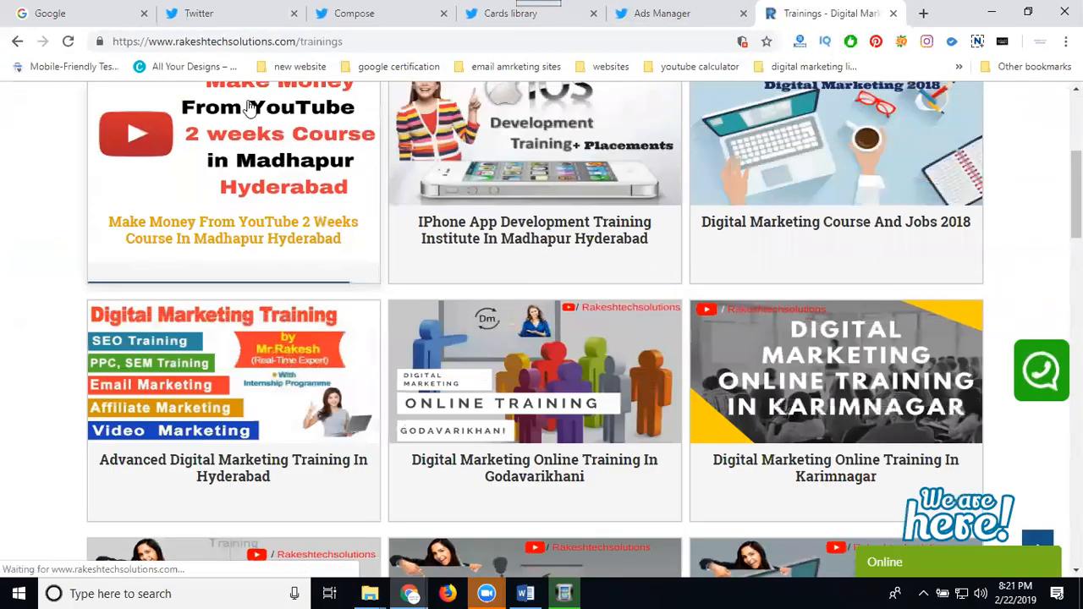
left_click(186, 235)
left_click(271, 43)
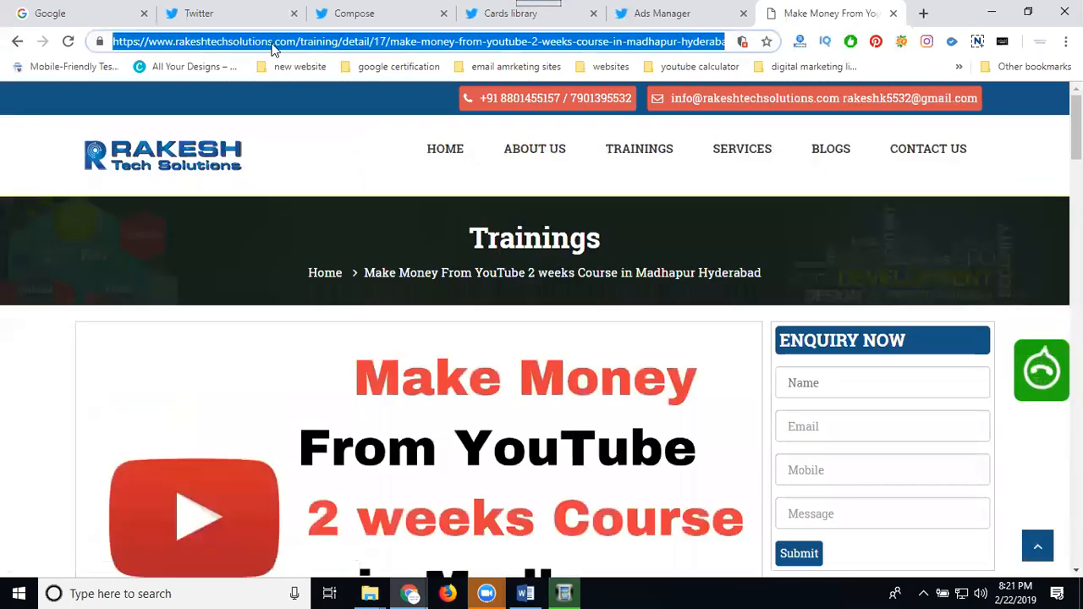
Step: Return to the website Card form, advance the video preview to 0:01 and enter the copied training page address as the website URL
left_click(659, 16)
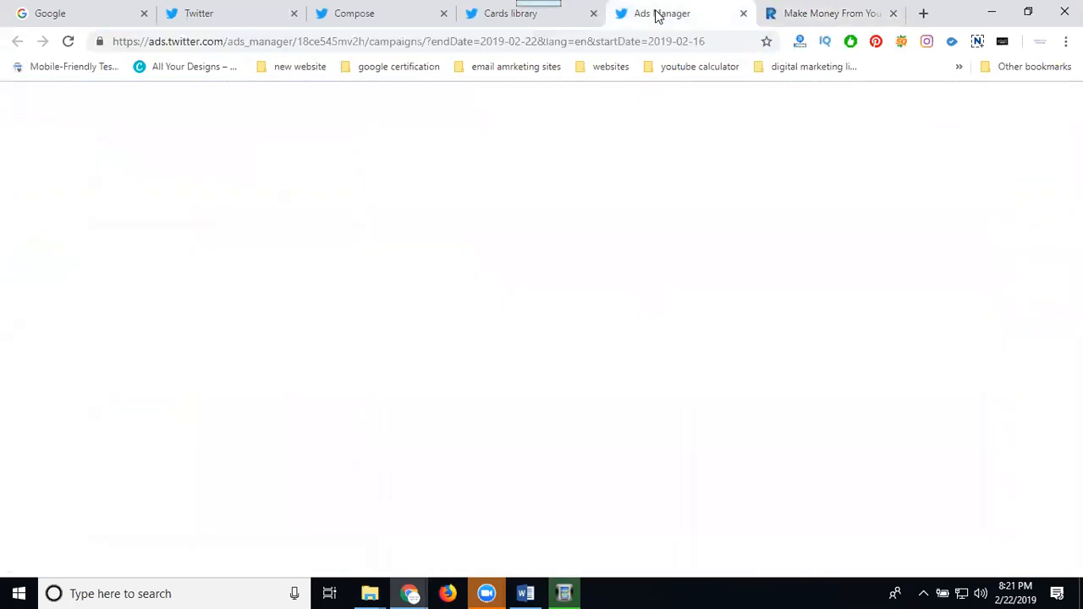
left_click(548, 24)
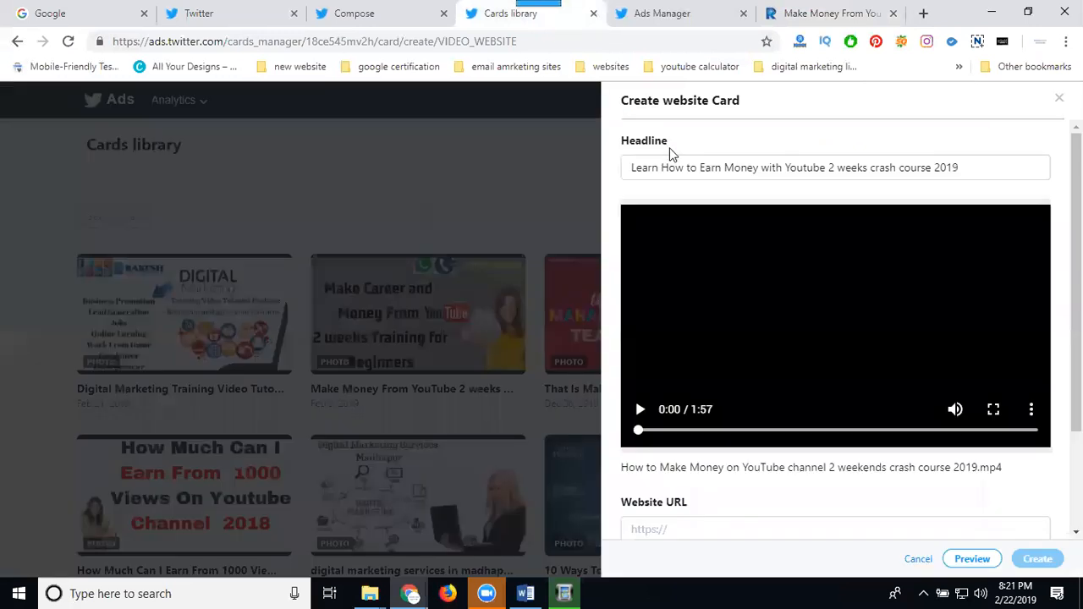
scroll(771, 266, "down", 2)
left_click(645, 298)
left_click(687, 397)
key("ctrl+v")
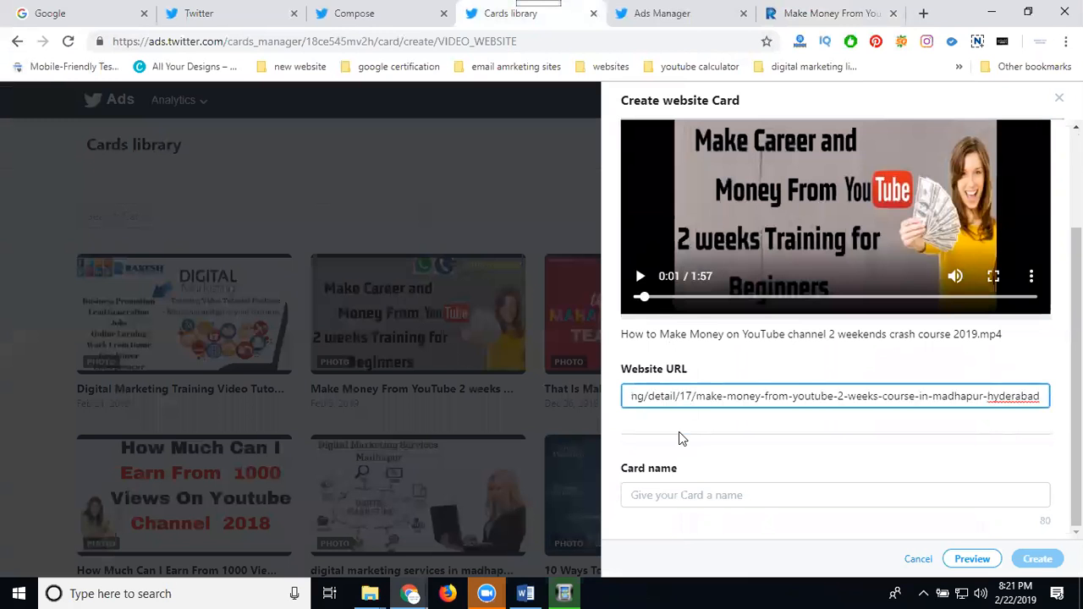
Step: Reuse the headline "Learn How to Earn Money with Youtube 2 weeks crash course 2019" as the card name and create the card
scroll(710, 213, "up", 2)
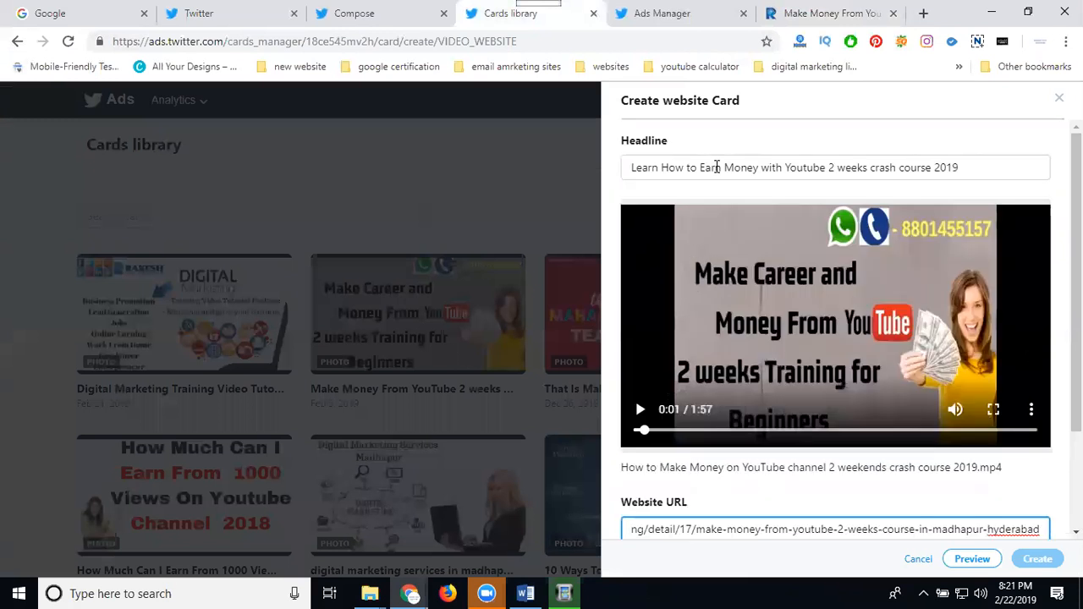
triple_click(717, 166)
key("ctrl+c")
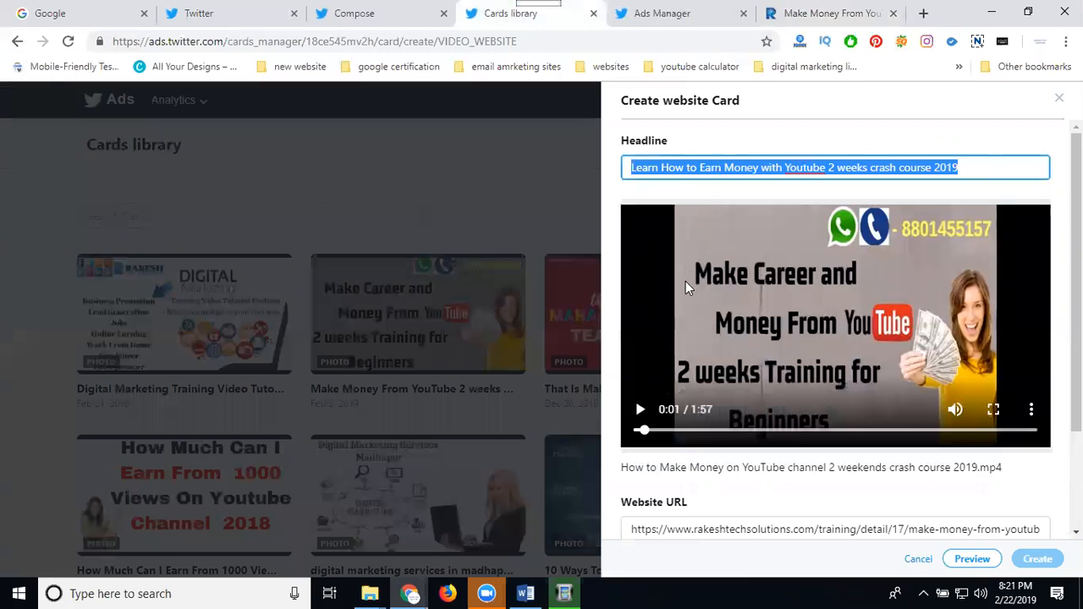
scroll(695, 419, "down", 2)
left_click(697, 484)
key("ctrl+v")
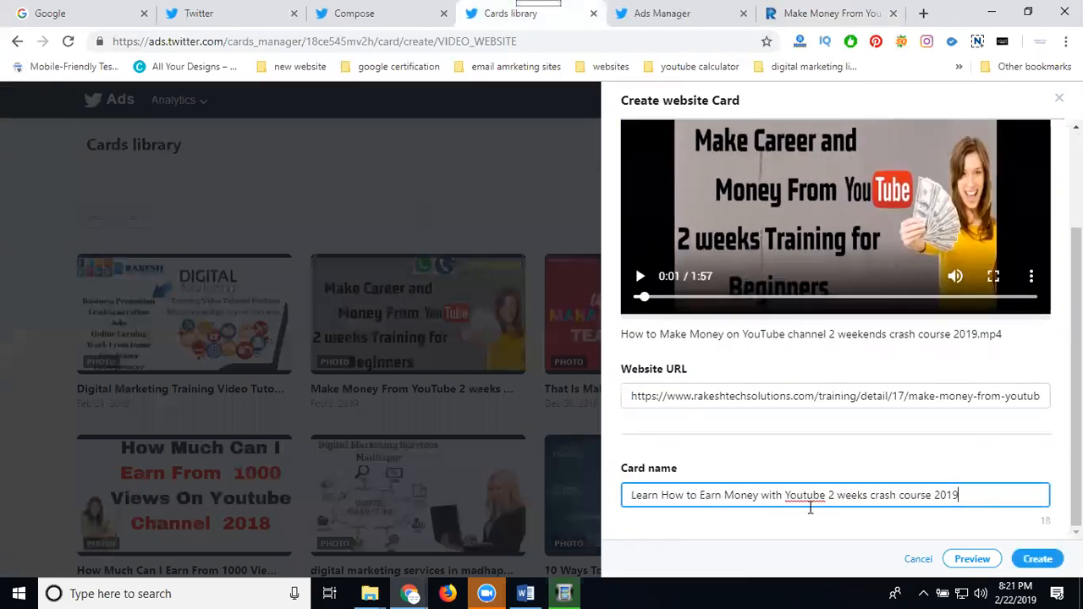
left_click(1028, 560)
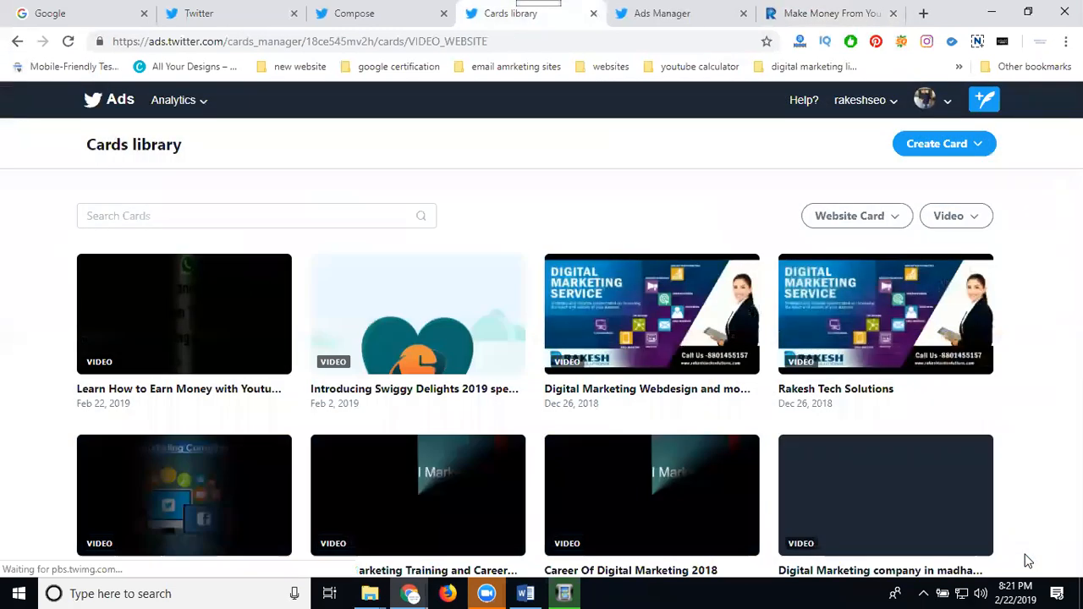
Step: Compose a Tweet from the new card reading "Learn How to Earn Money with #Youtube 2 weeks crash course 2019 by" plus the account owner's hashtag
mouse_move(173, 339)
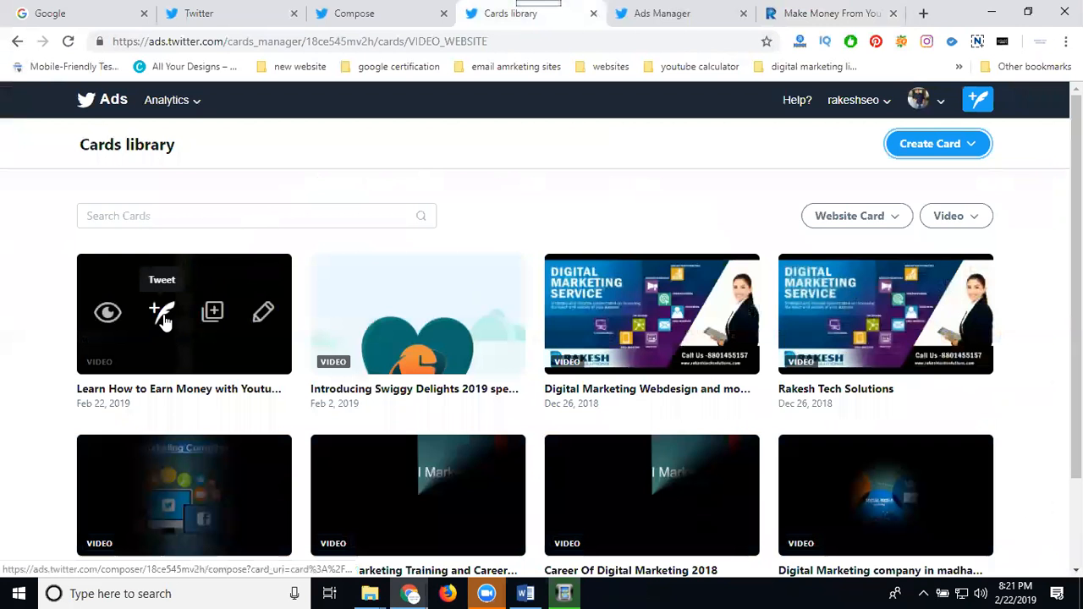
left_click(161, 315)
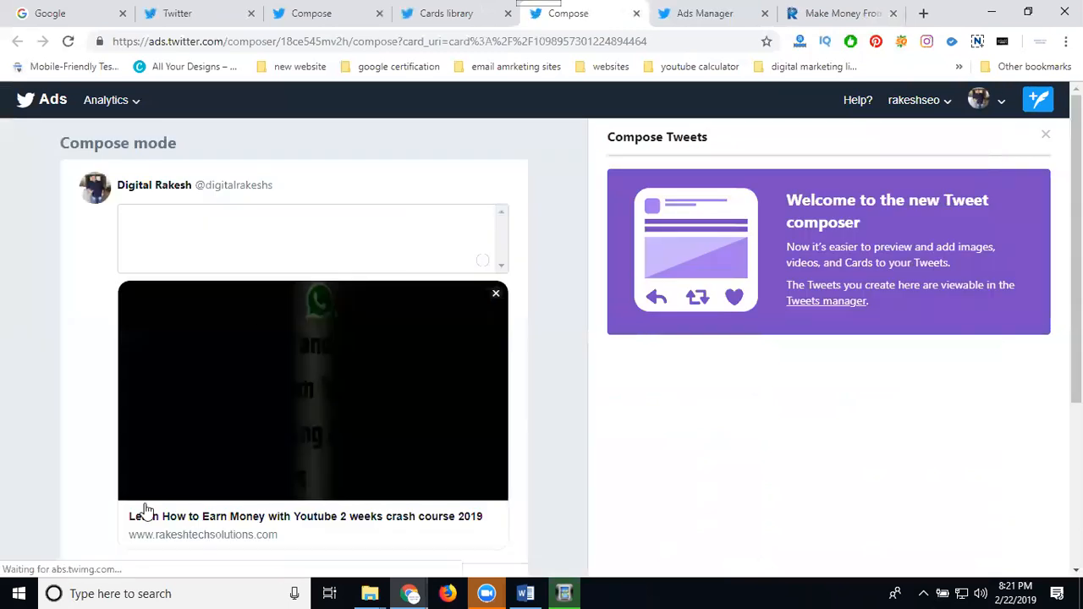
left_click(286, 227)
key("ctrl+v")
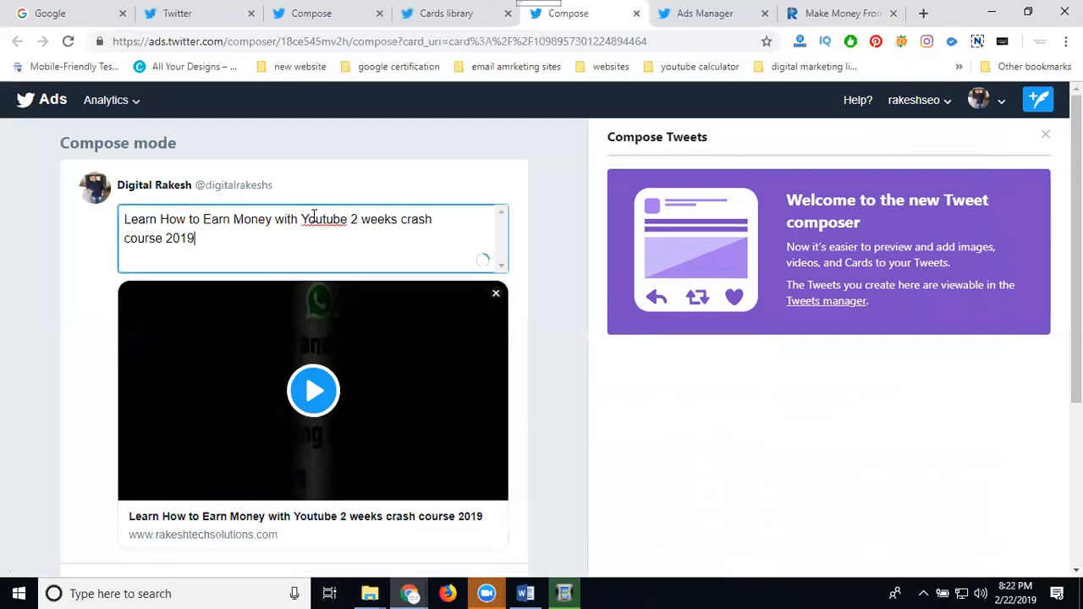
type("#")
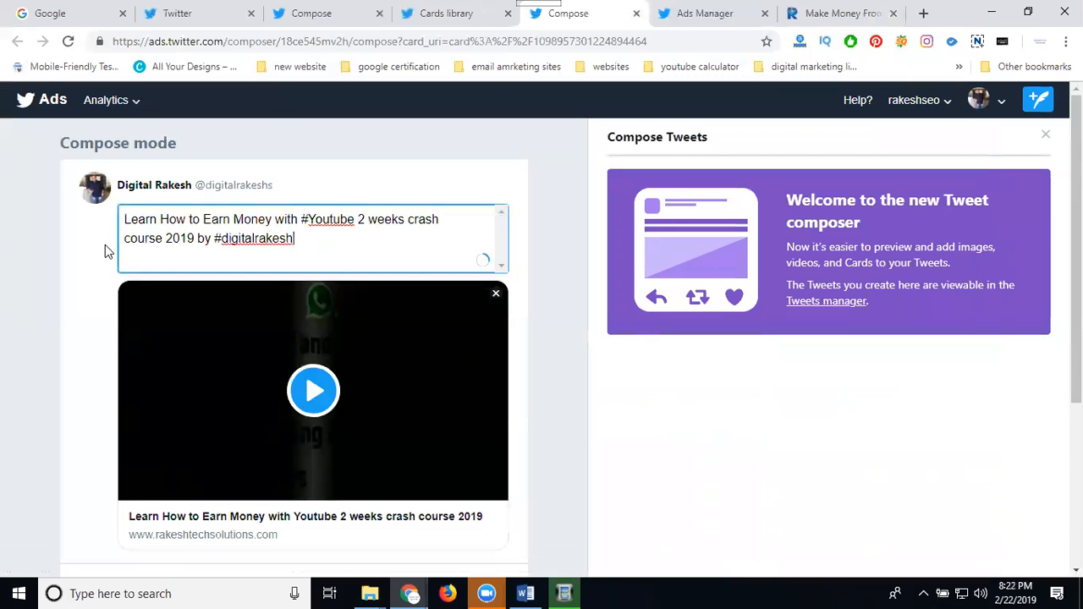
Step: Turn off the Promoted-only option for the Tweet and publish it immediately
scroll(104, 245, "down", 3)
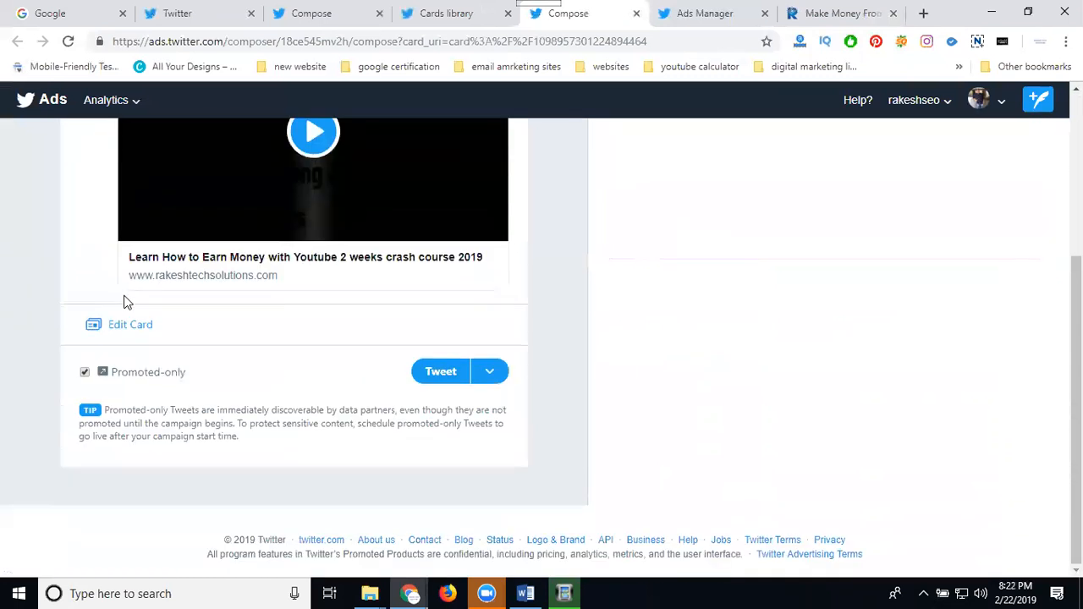
left_click(85, 372)
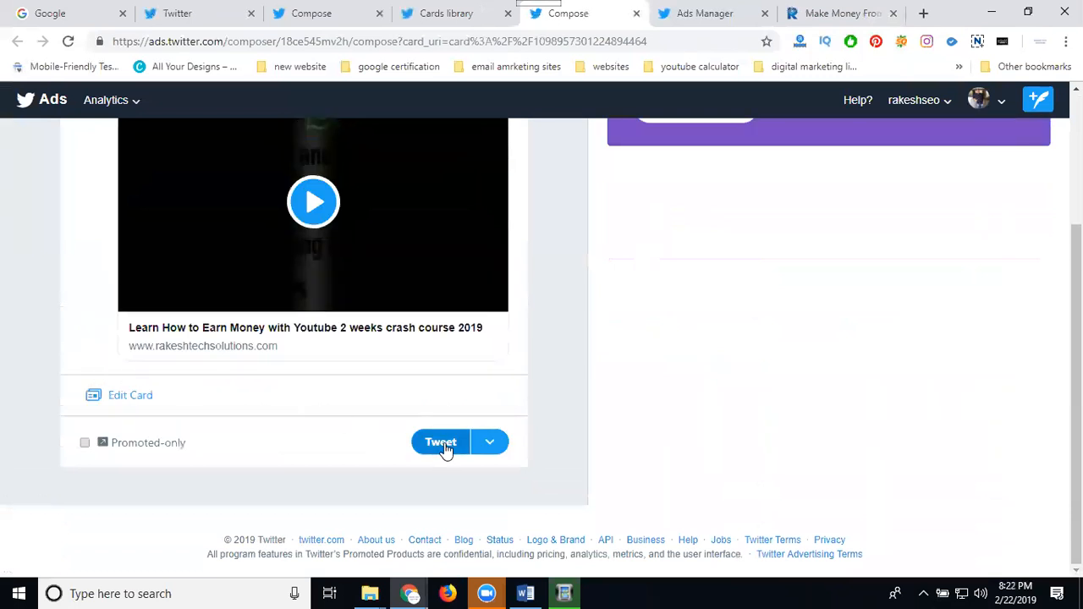
left_click(494, 446)
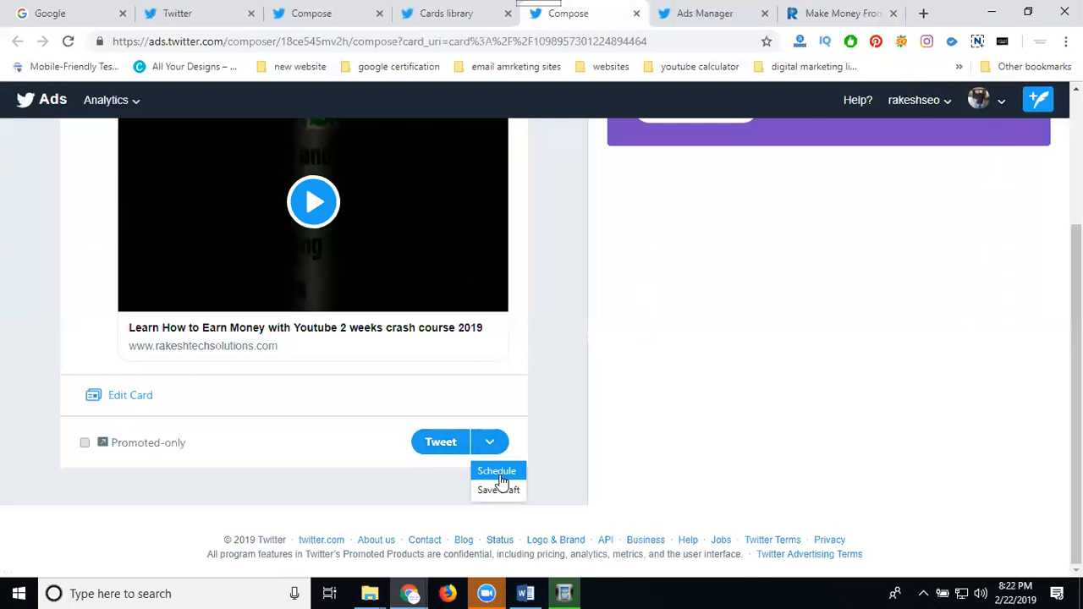
left_click(438, 442)
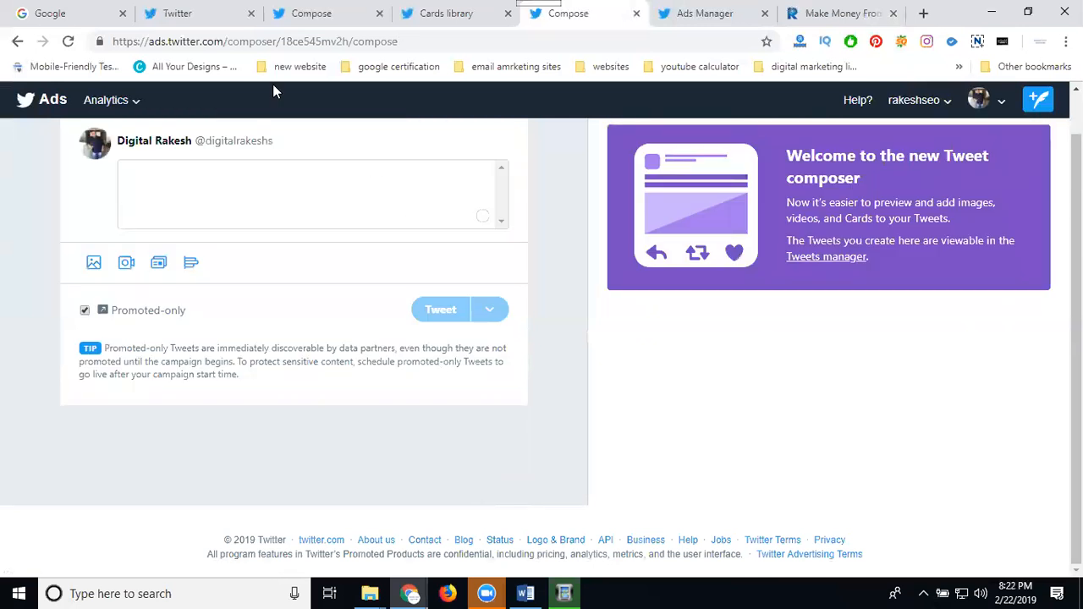
Step: Open the account's own profile on Twitter and check the published crash course Tweet with its video website Card
left_click(194, 17)
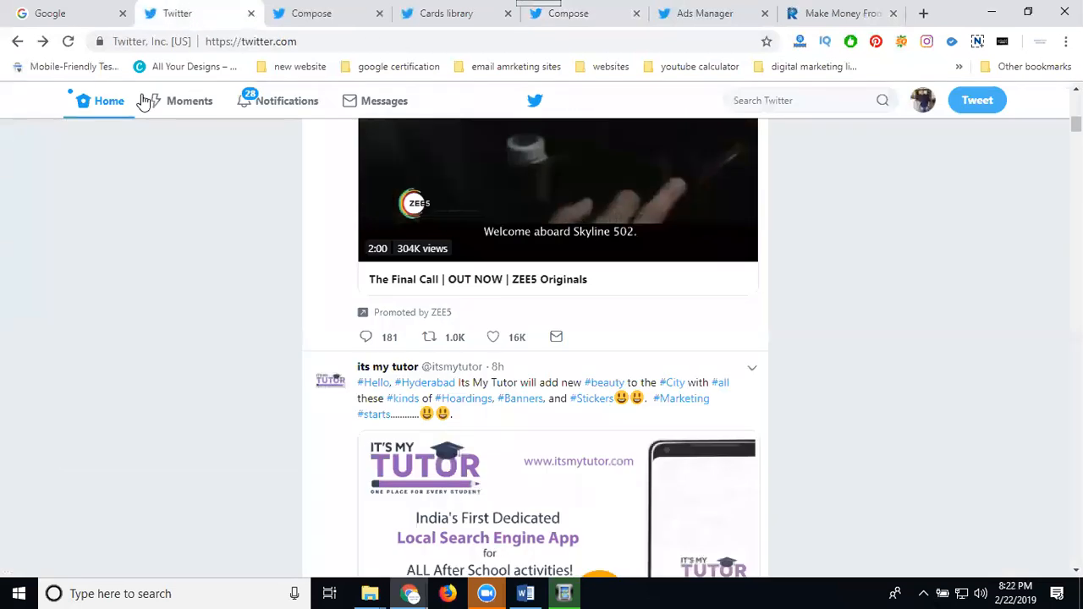
left_click(108, 101)
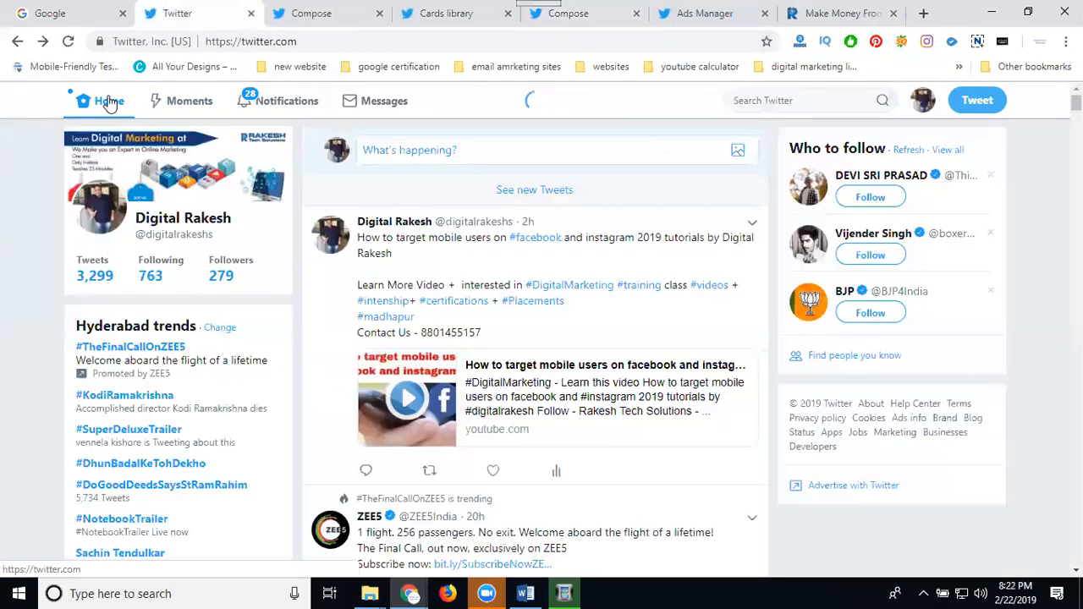
left_click(86, 274)
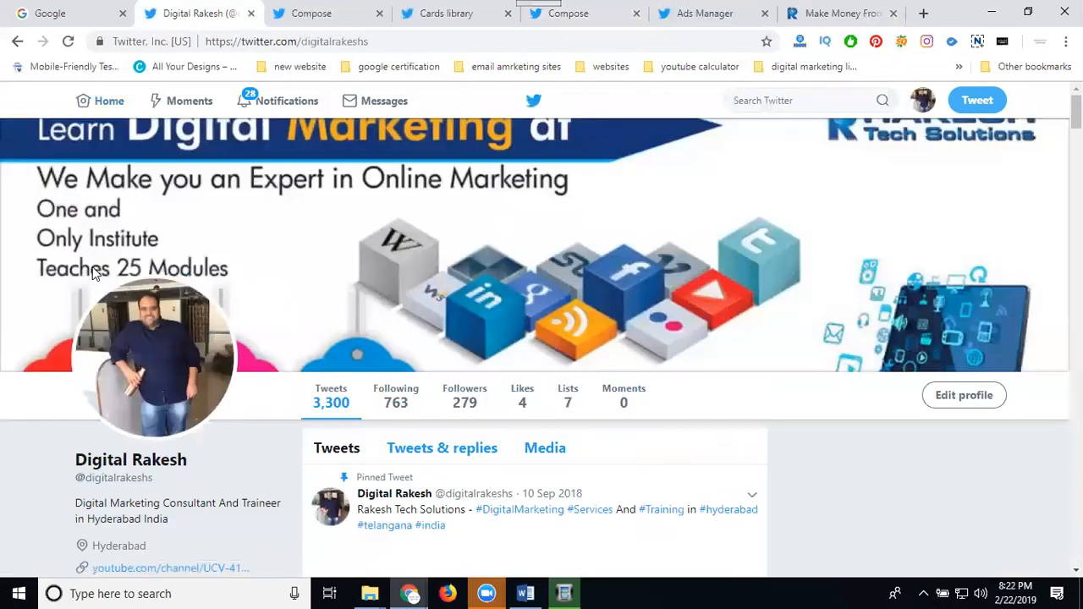
scroll(555, 274, "down", 4)
scroll(554, 276, "down", 3)
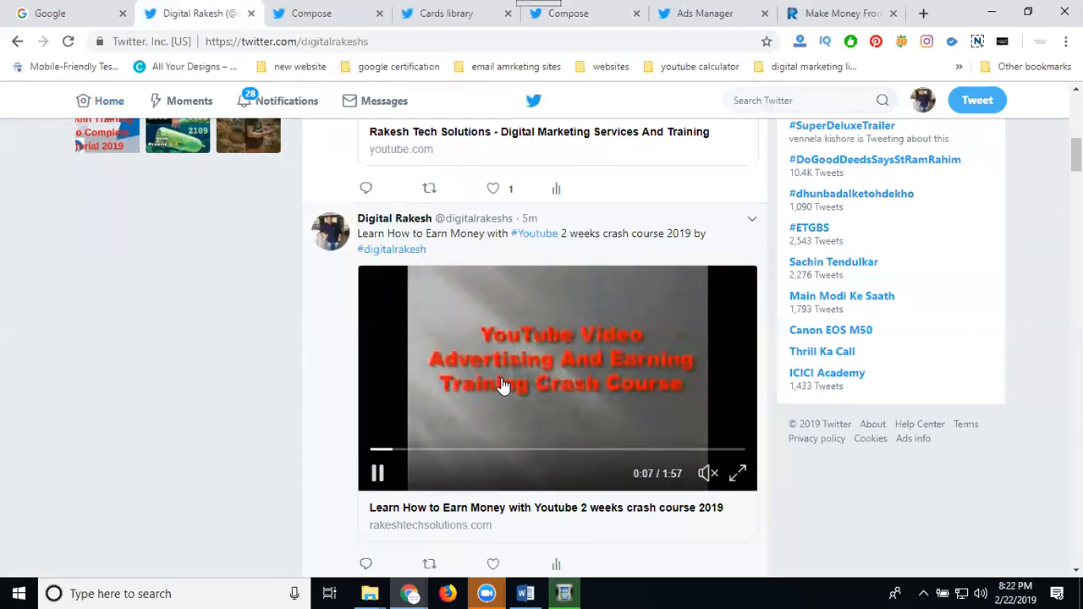
scroll(502, 386, "down", 2)
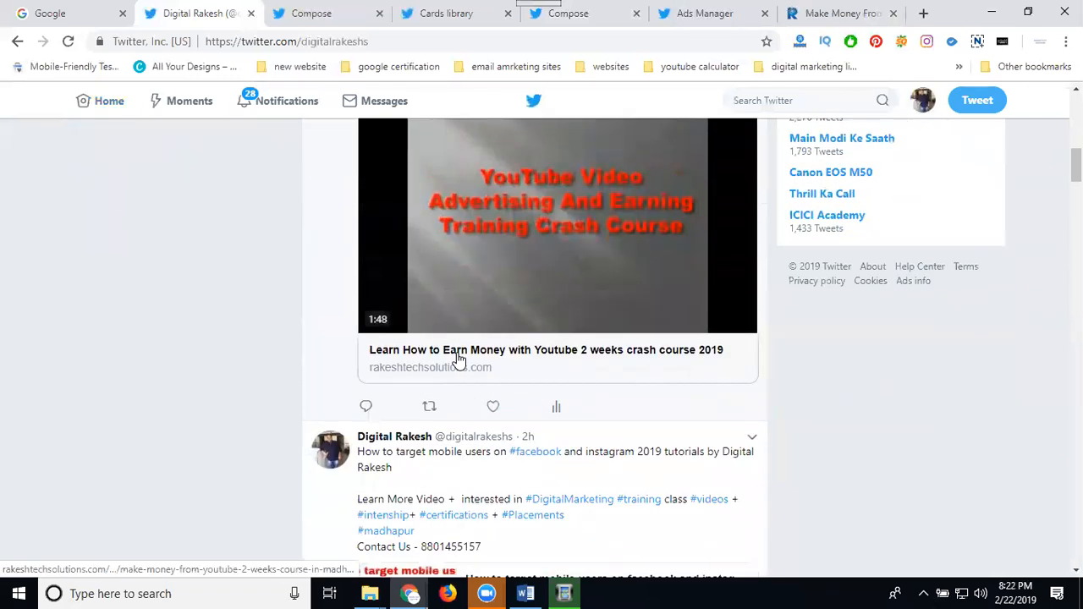